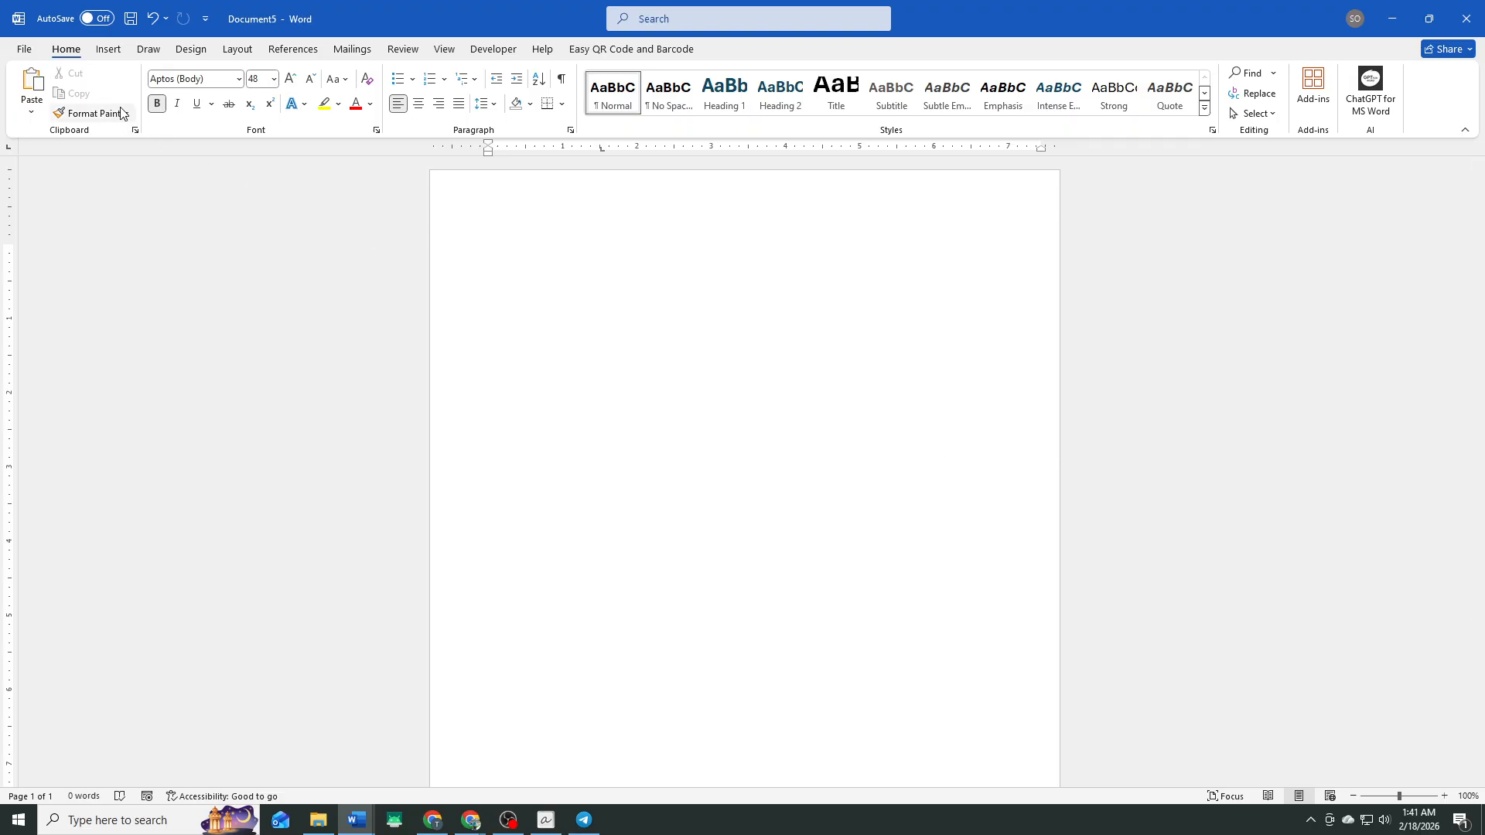
Step: Insert a table with nine columns and one row at the start of the blank document
left_click(109, 51)
left_click(147, 91)
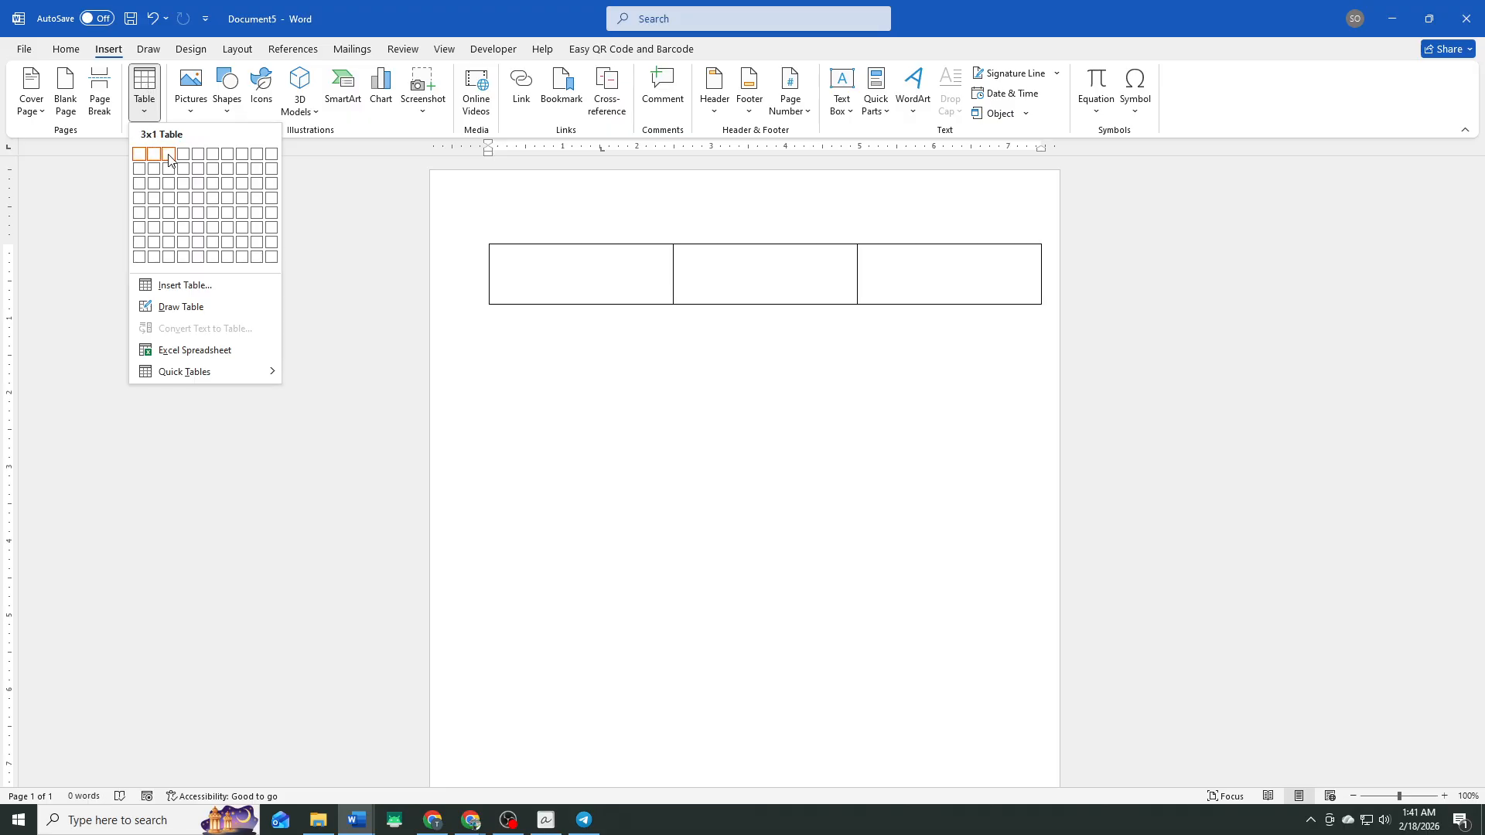
left_click(256, 155)
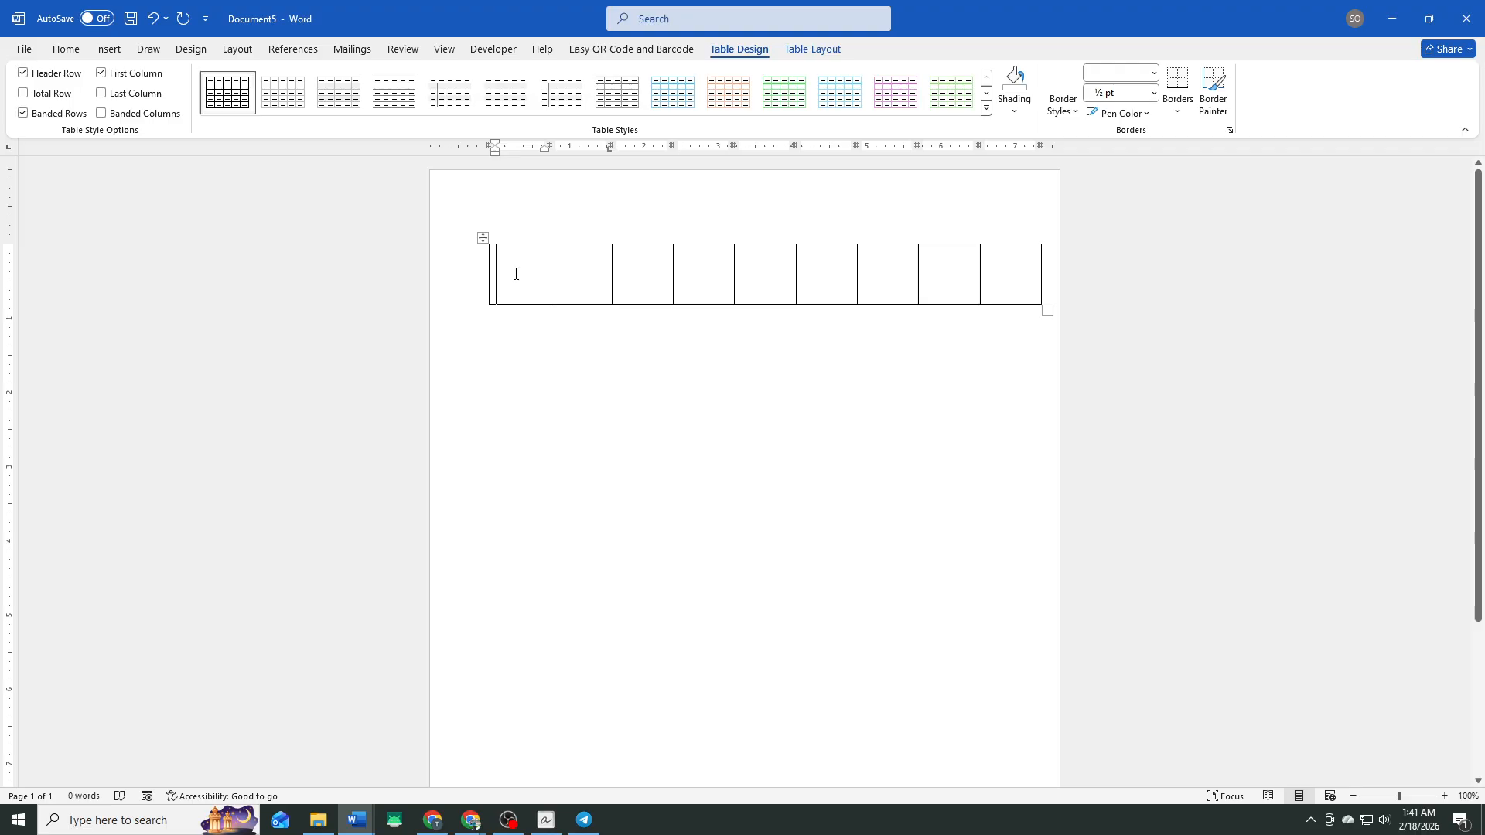
Step: Fill the table's nine cells with the numbers 1 to 9 in order, one number per cell
type("1")
key("Tab")
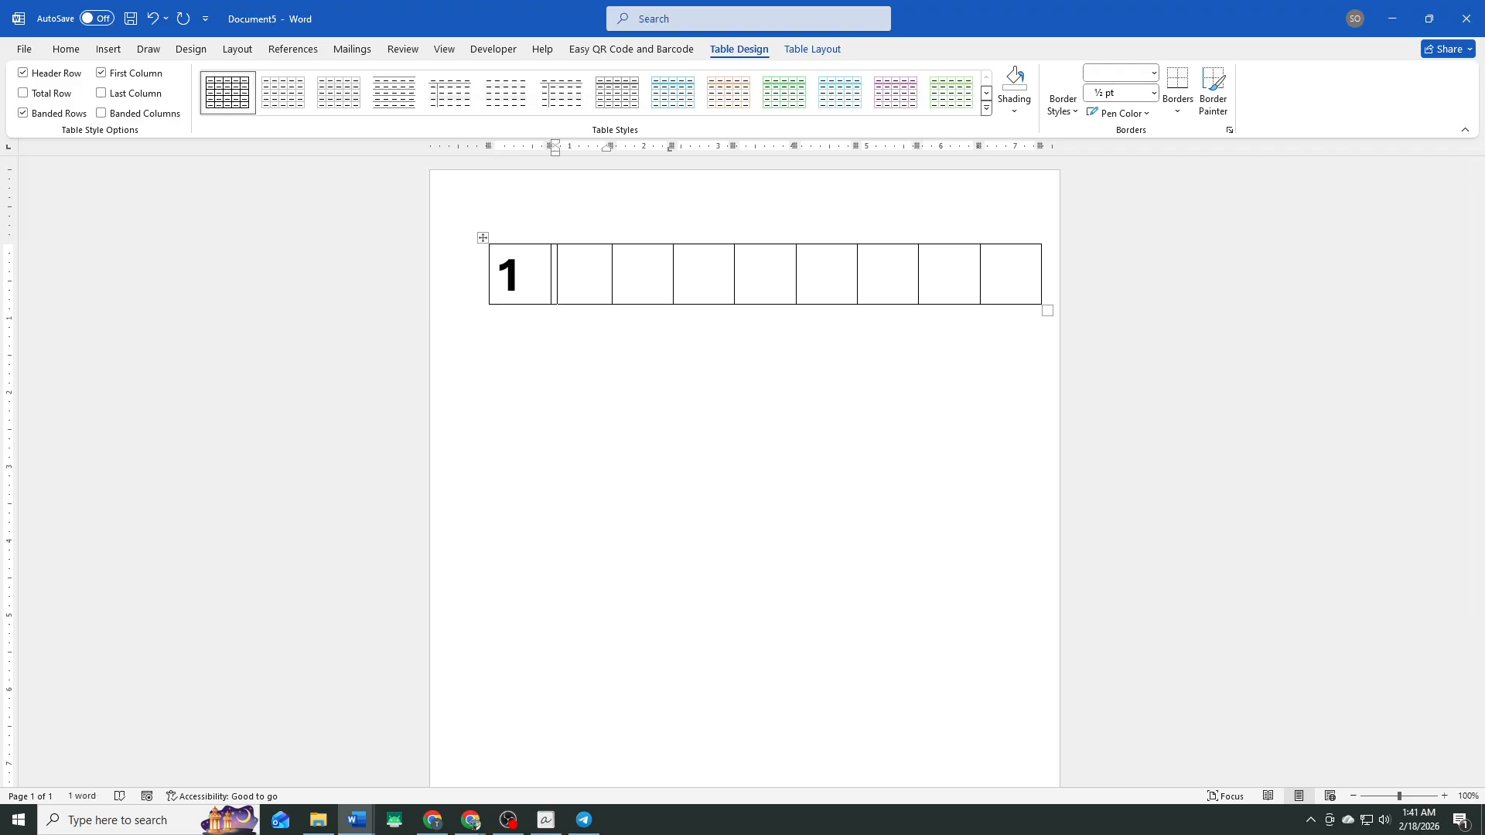
type("2")
key("Tab")
type("3")
key("Tab")
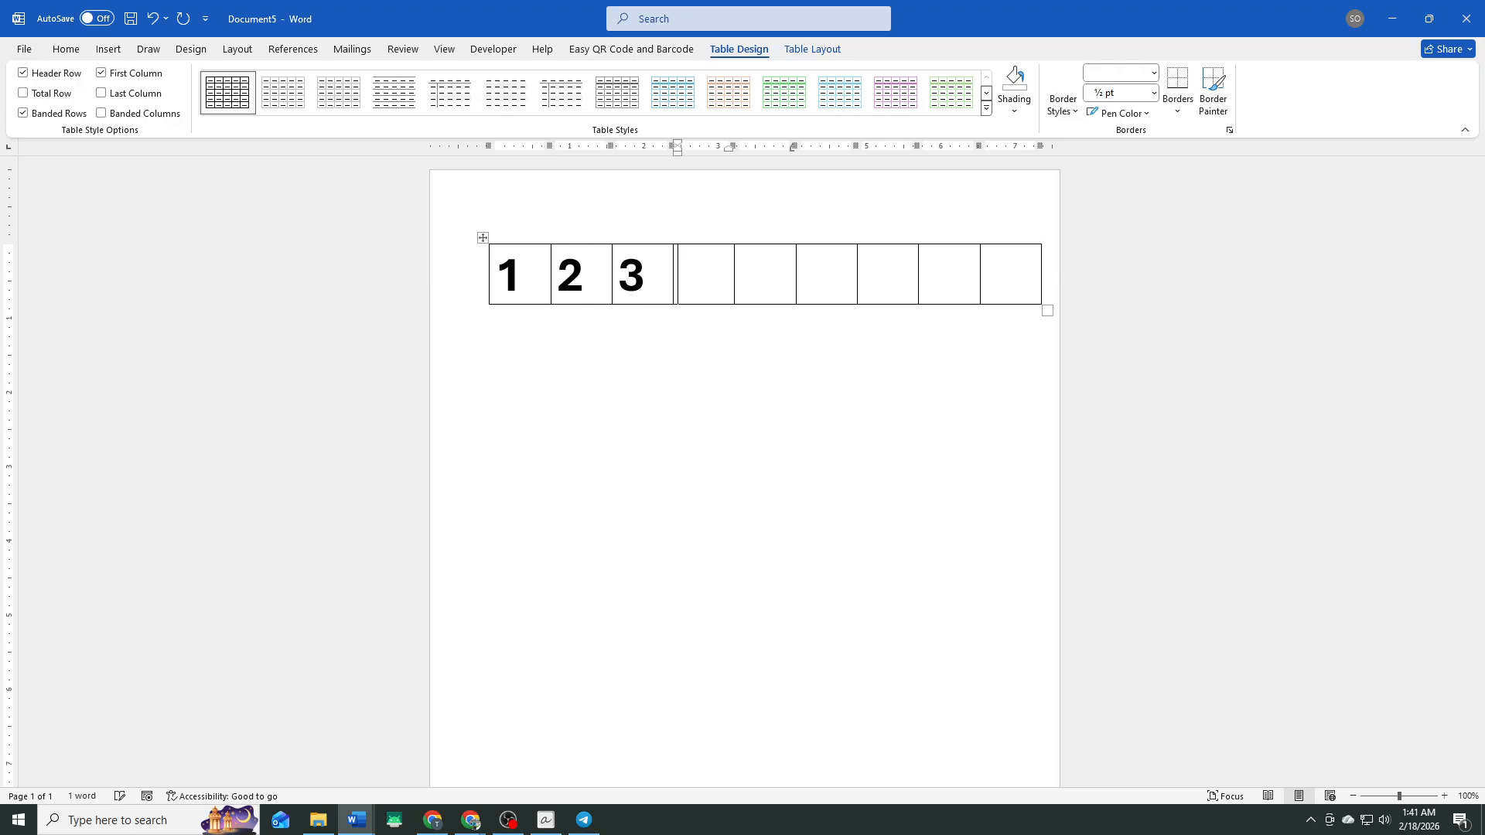
type("4")
key("Tab")
type("5")
key("Tab")
type("6")
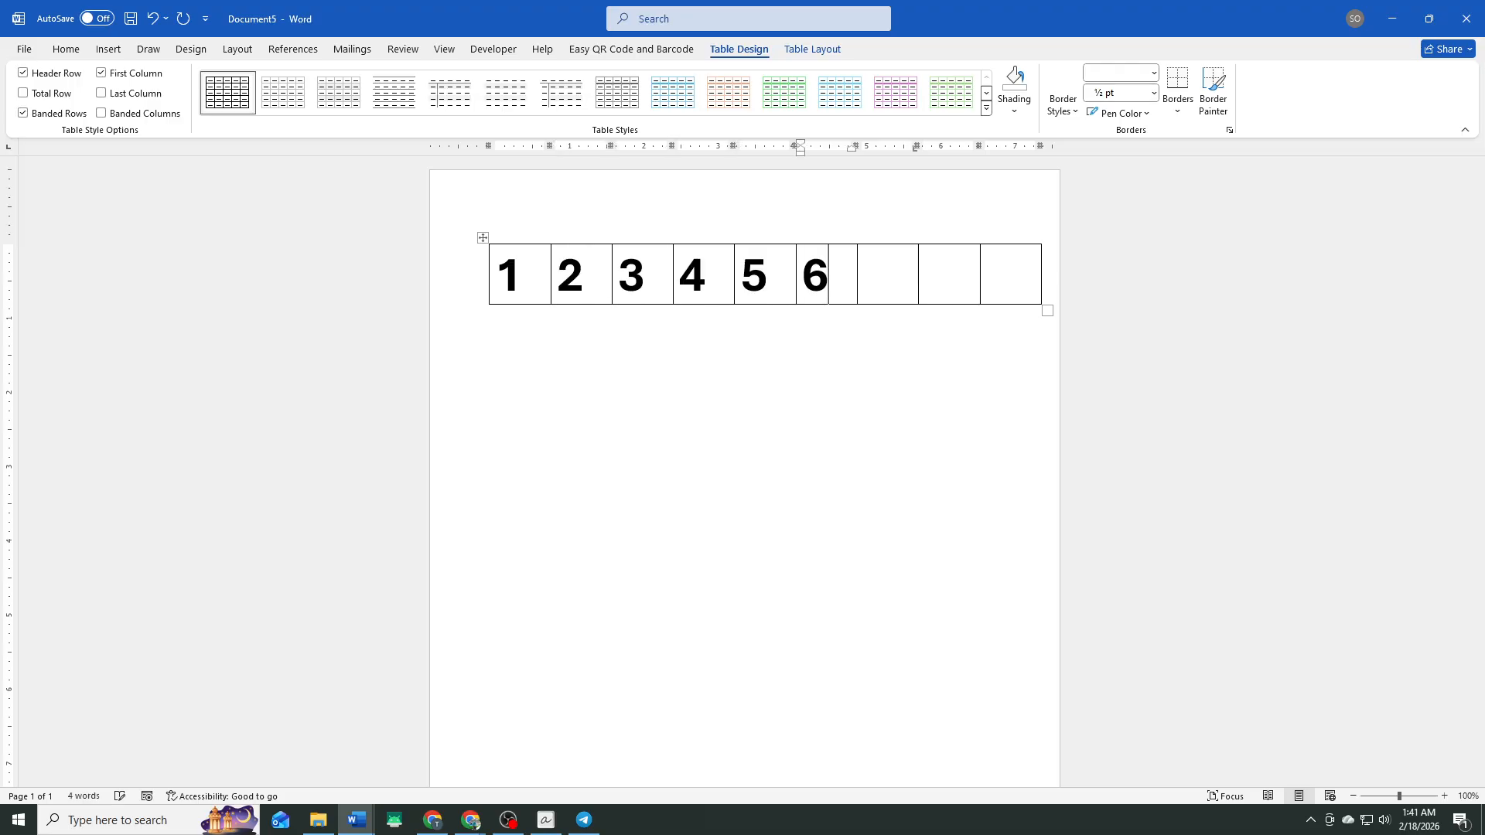
key("Tab")
type("7")
key("Tab")
type("8")
key("Tab")
type("9")
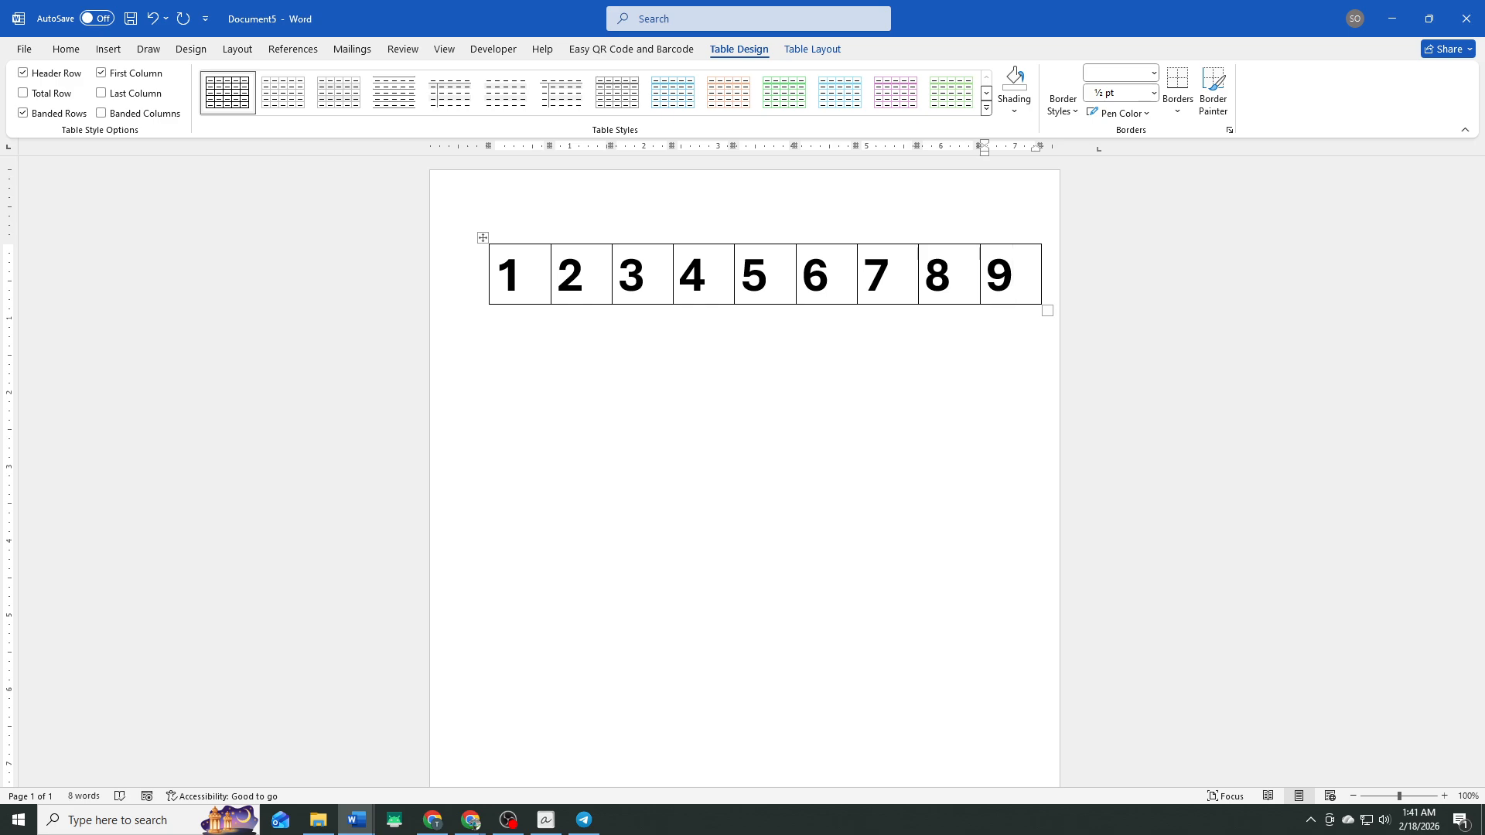
Step: Insert an empty row above the row of numbers
left_click(590, 273)
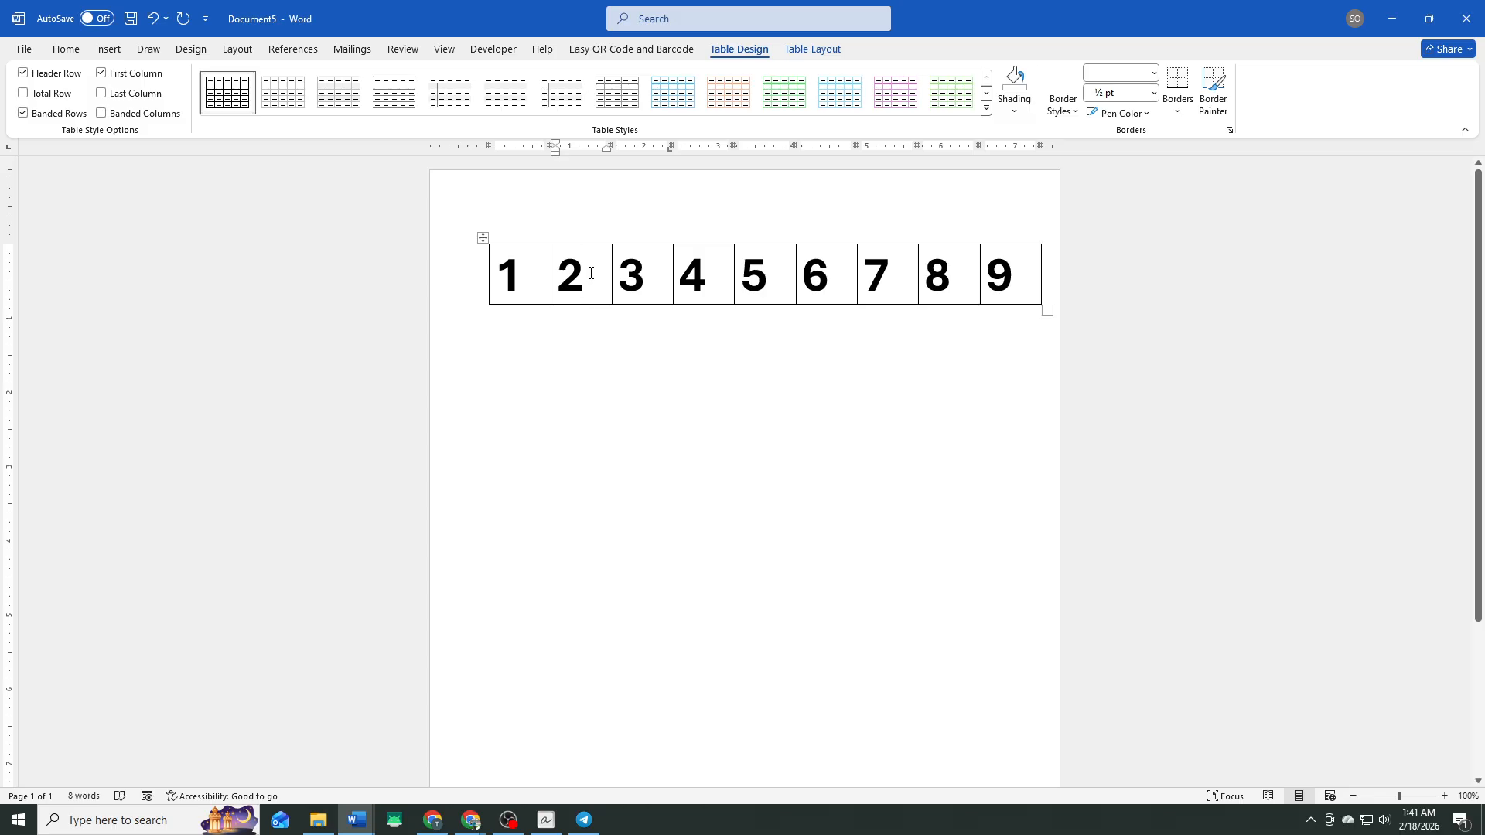
right_click(591, 273)
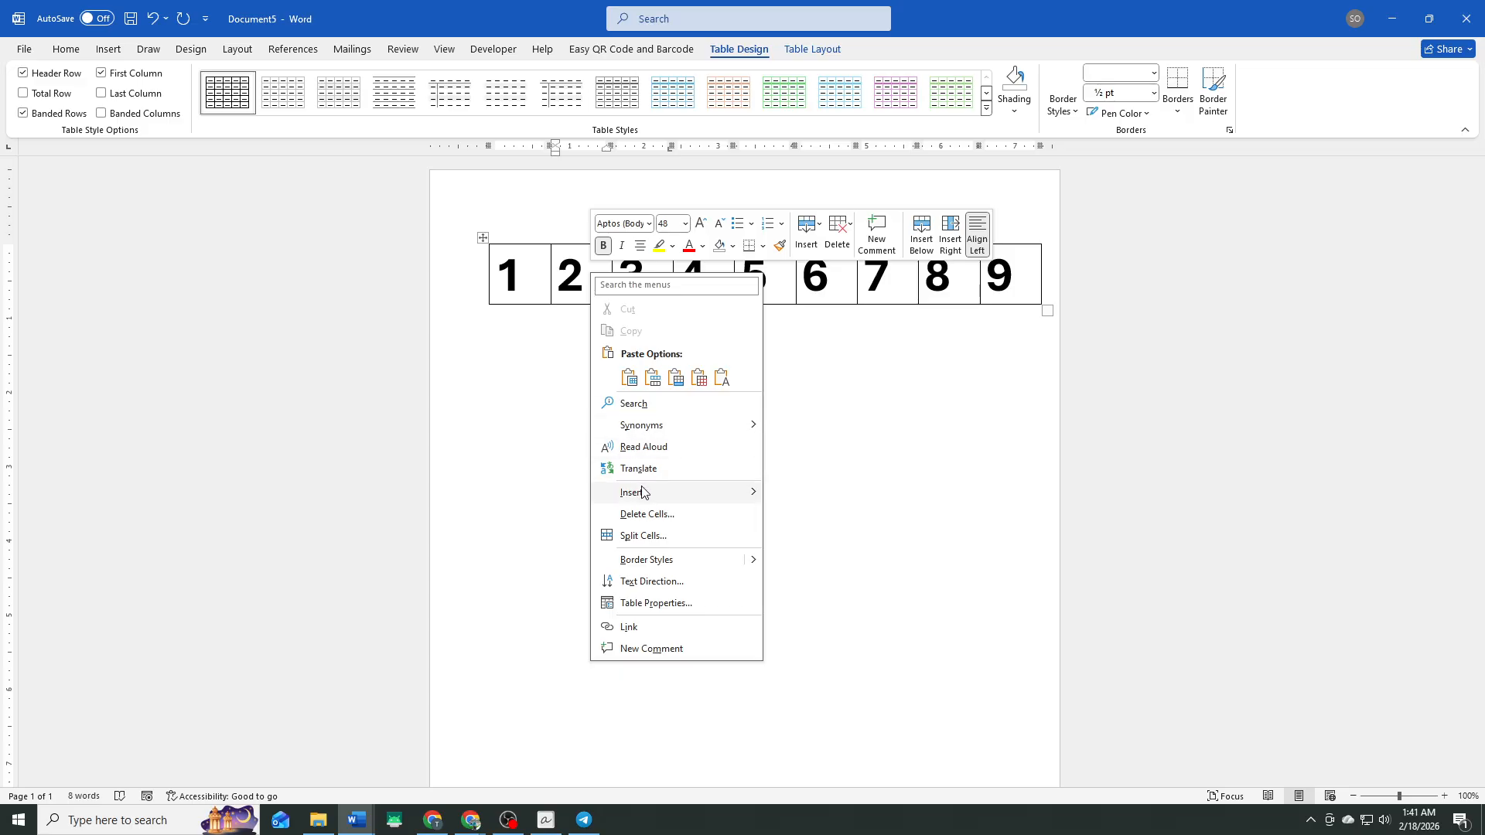
mouse_move(650, 495)
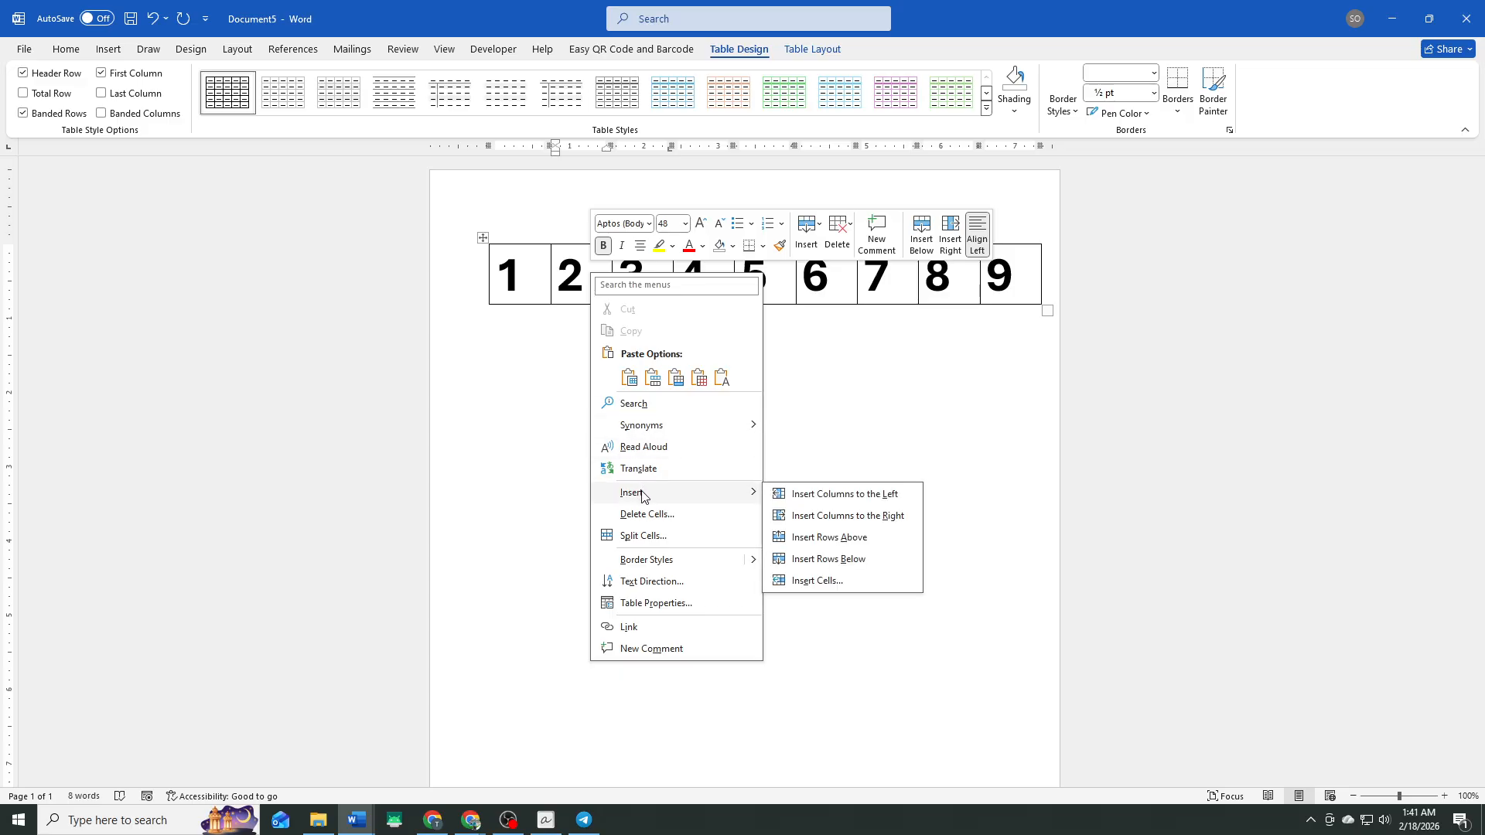
left_click(831, 538)
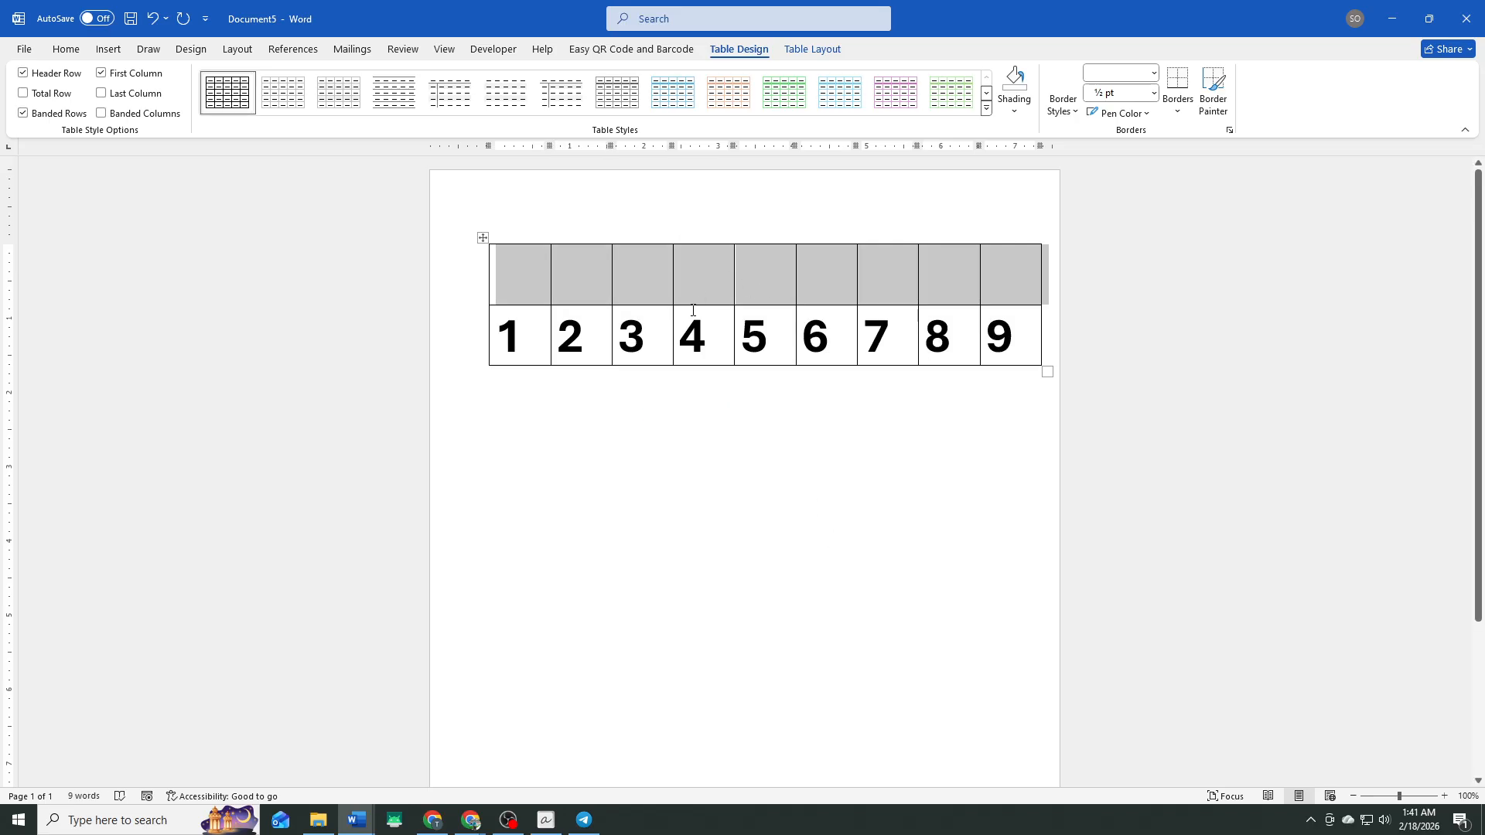
Step: Enter a vertical bar "|" in each of the nine cells of the empty row above the numbers
left_click(528, 287)
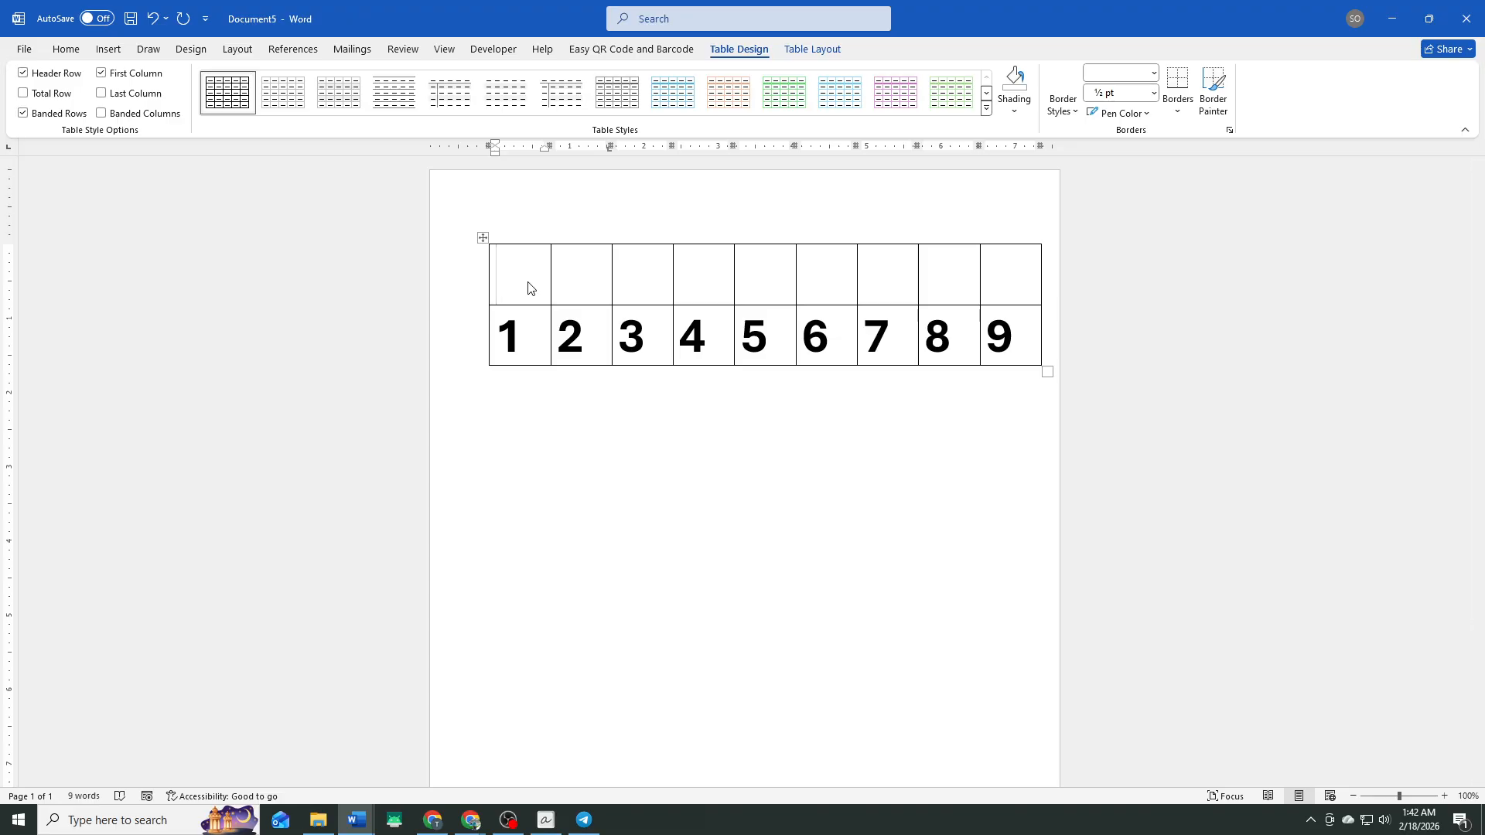
type("|")
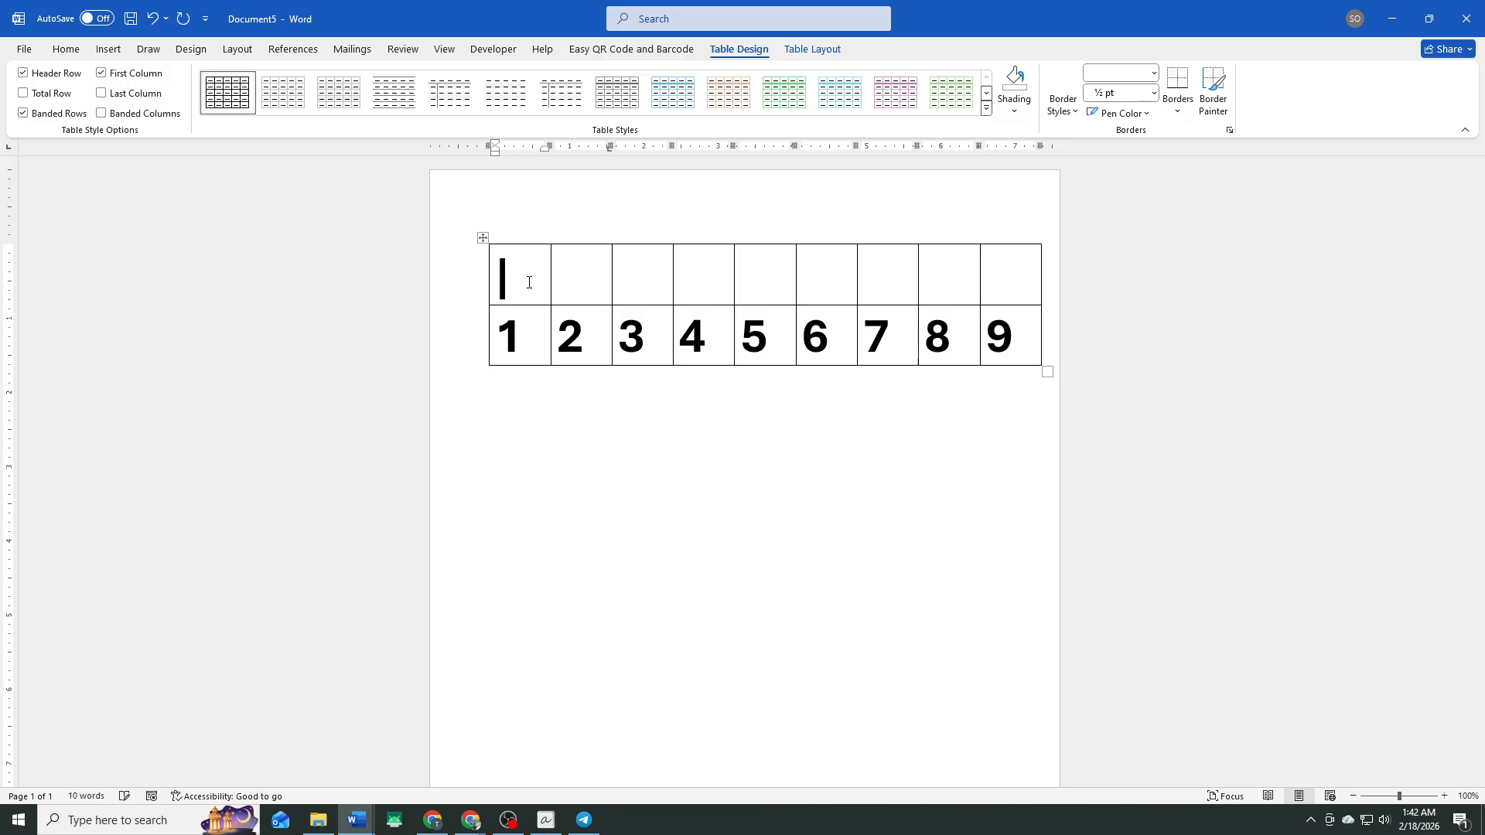
key("Tab")
type("|")
key("Tab")
type("|")
key("Tab")
type("|")
key("Tab")
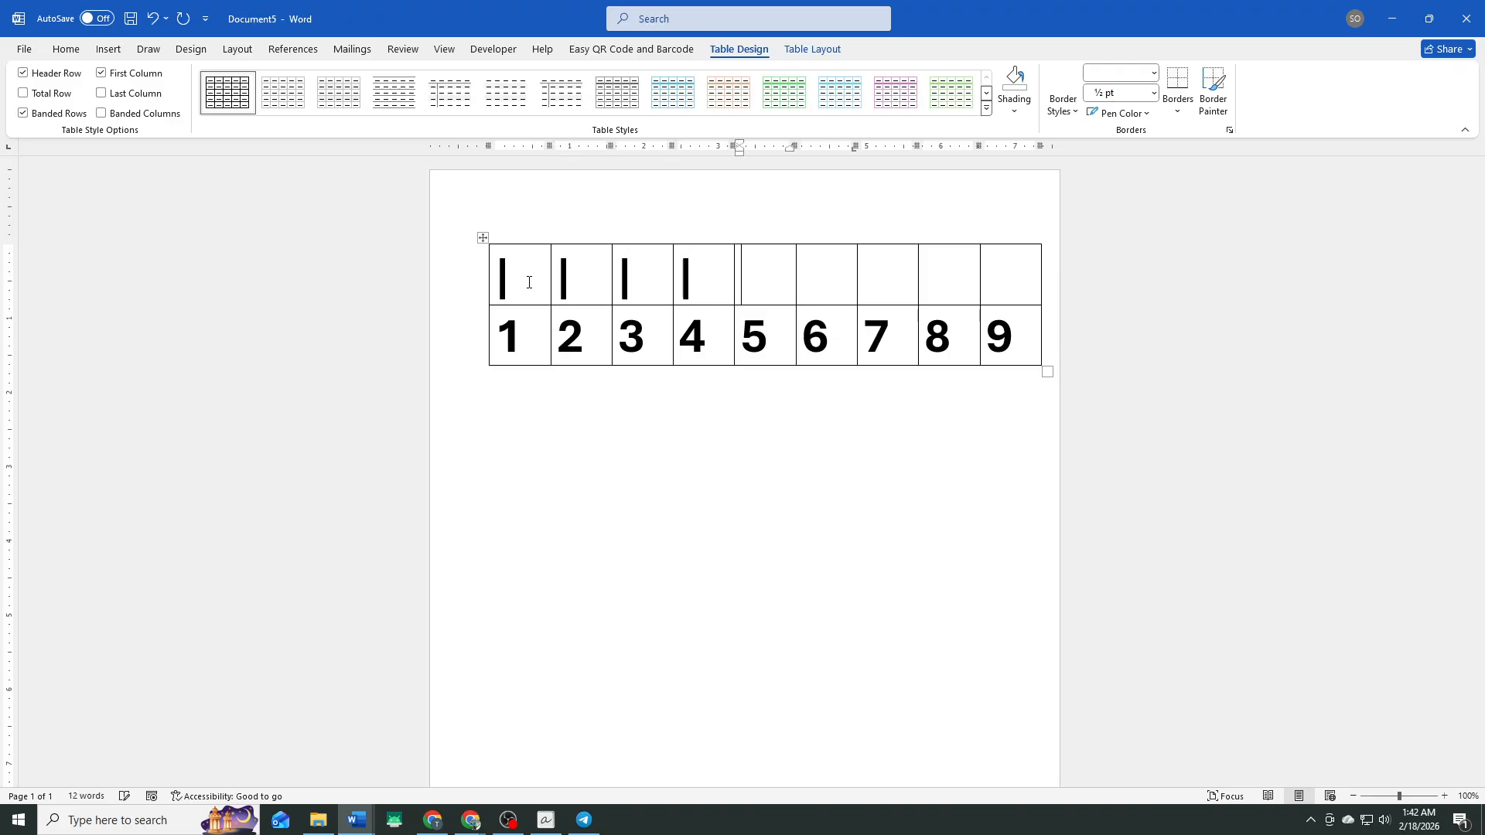
type("|")
key("Tab")
type("|")
key("Tab")
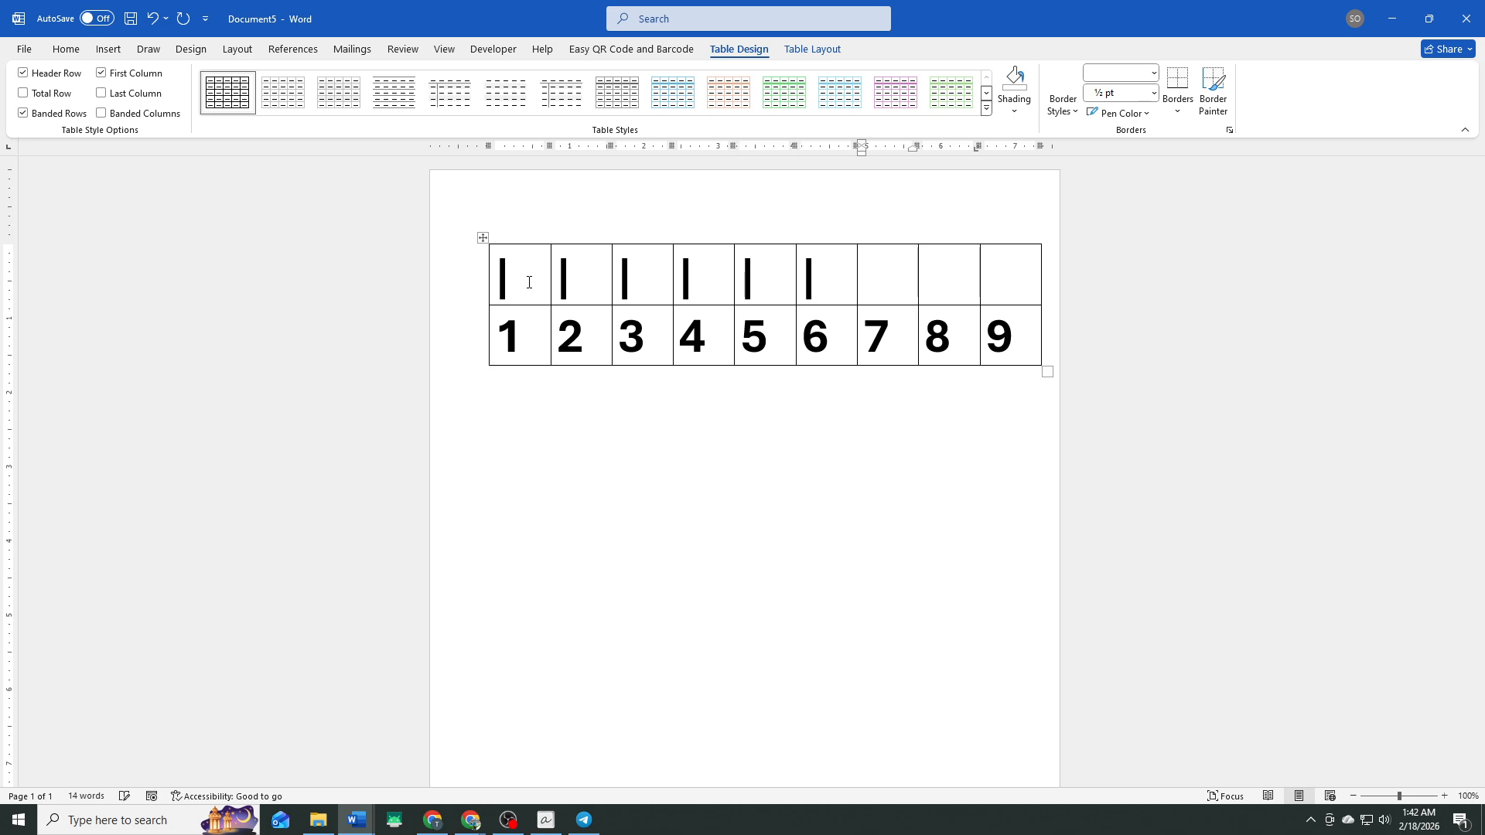
type("|")
key("Tab")
type("|")
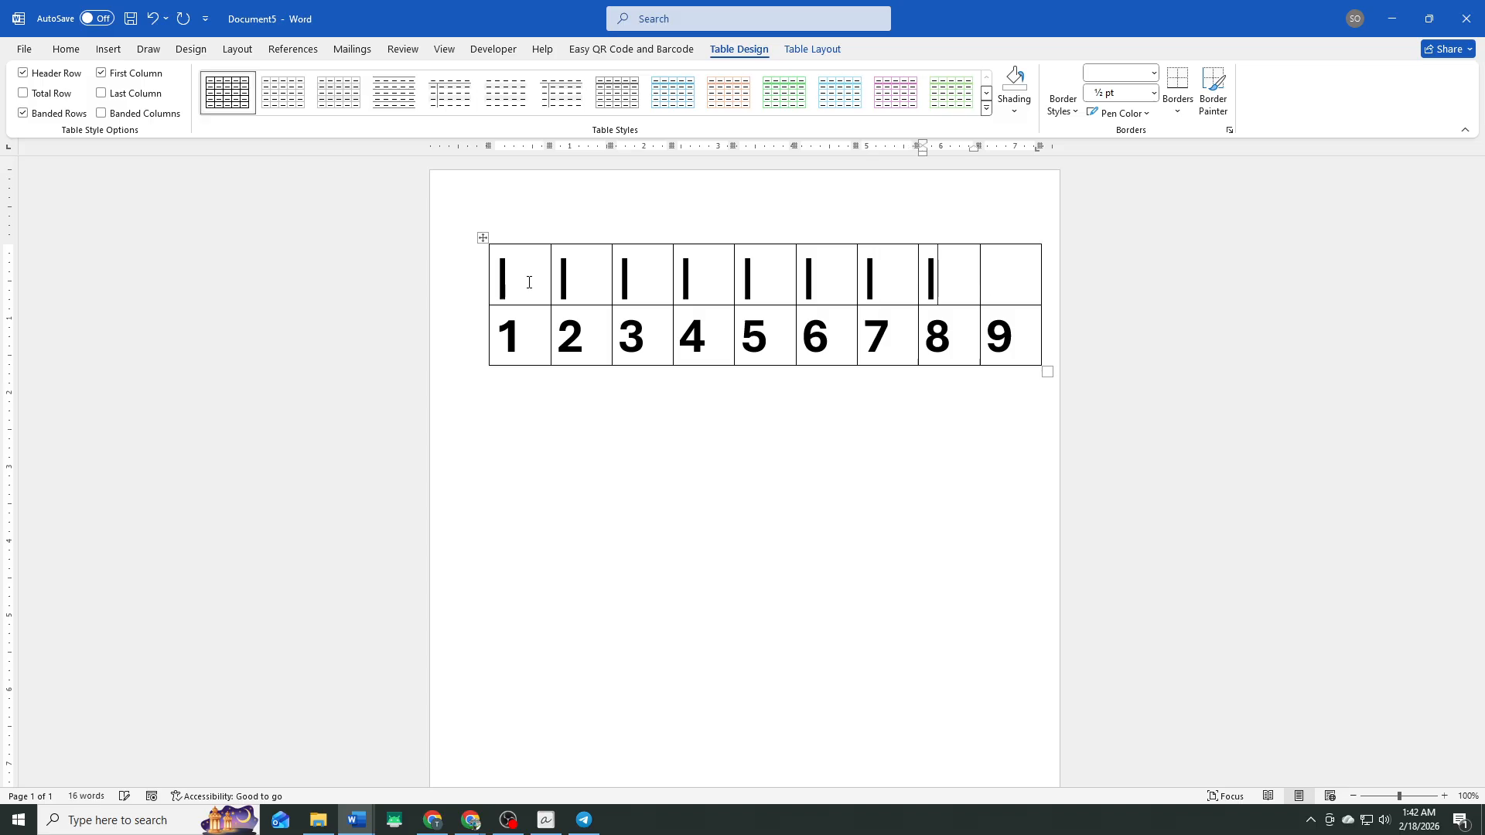
key("Tab")
type("|")
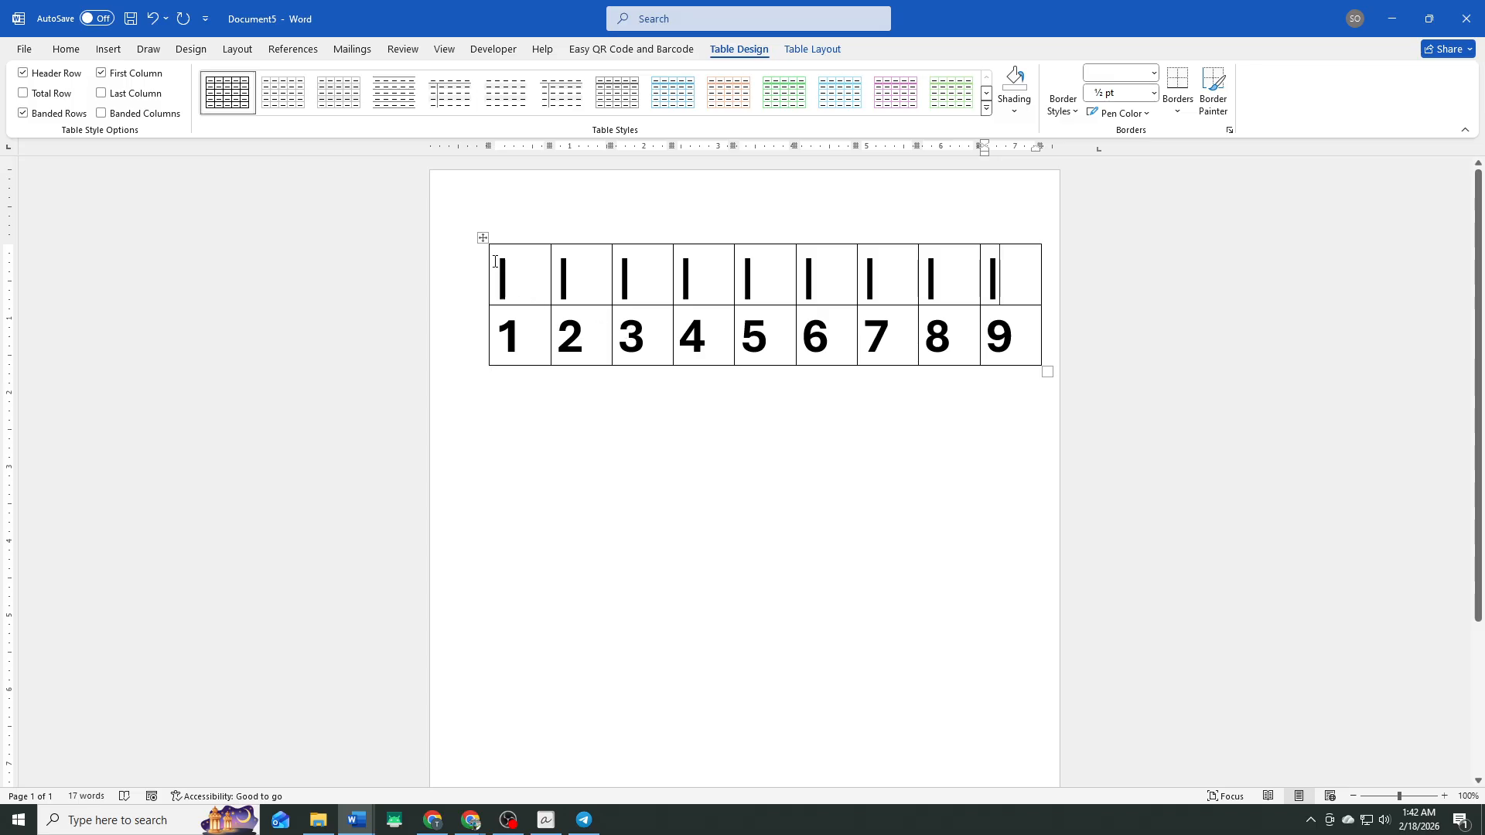
Step: Center the vertical bars and numbers horizontally in all cells of the table
left_click(482, 238)
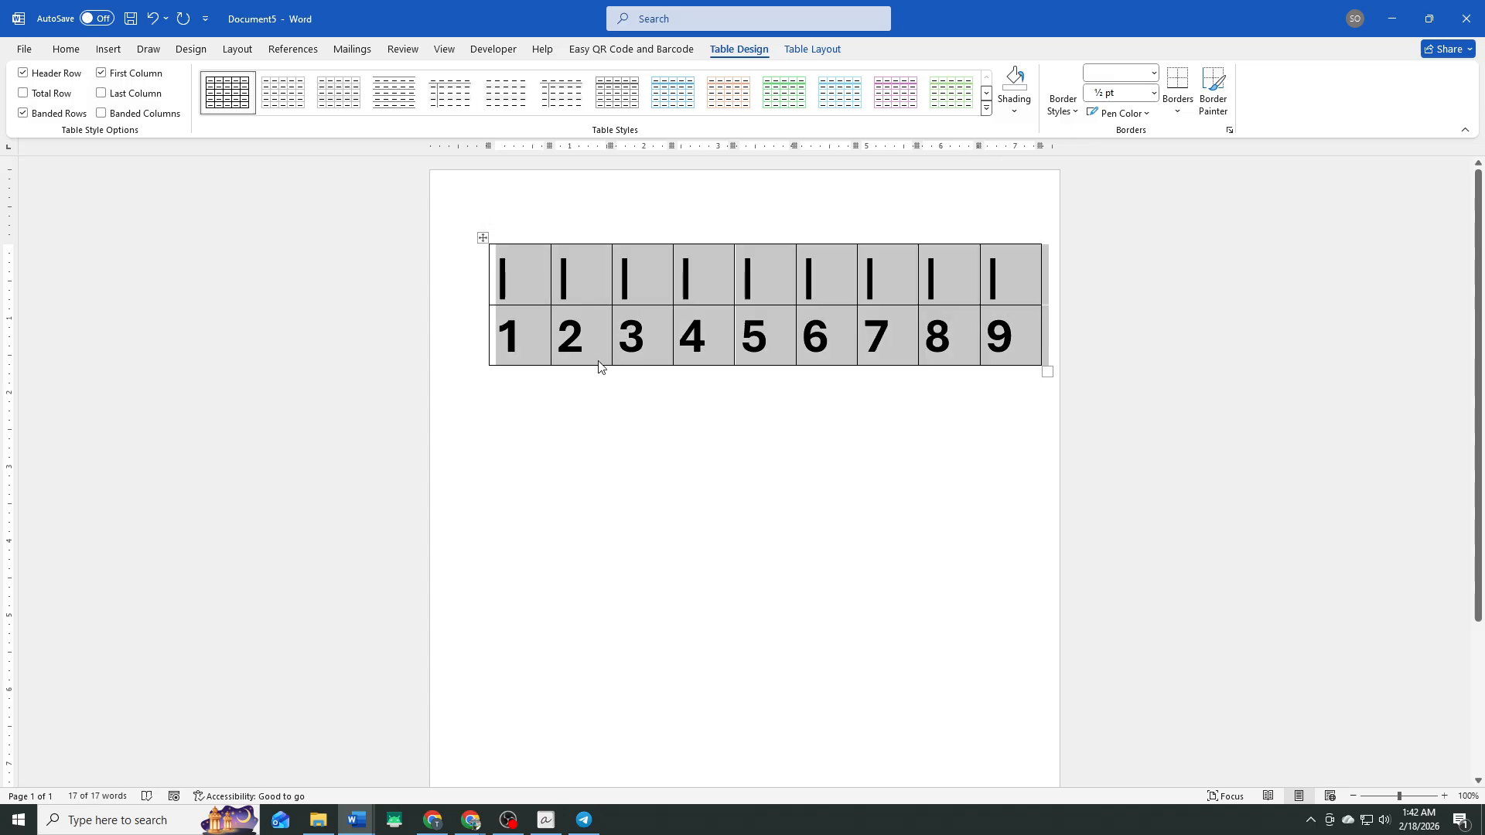
left_click(66, 48)
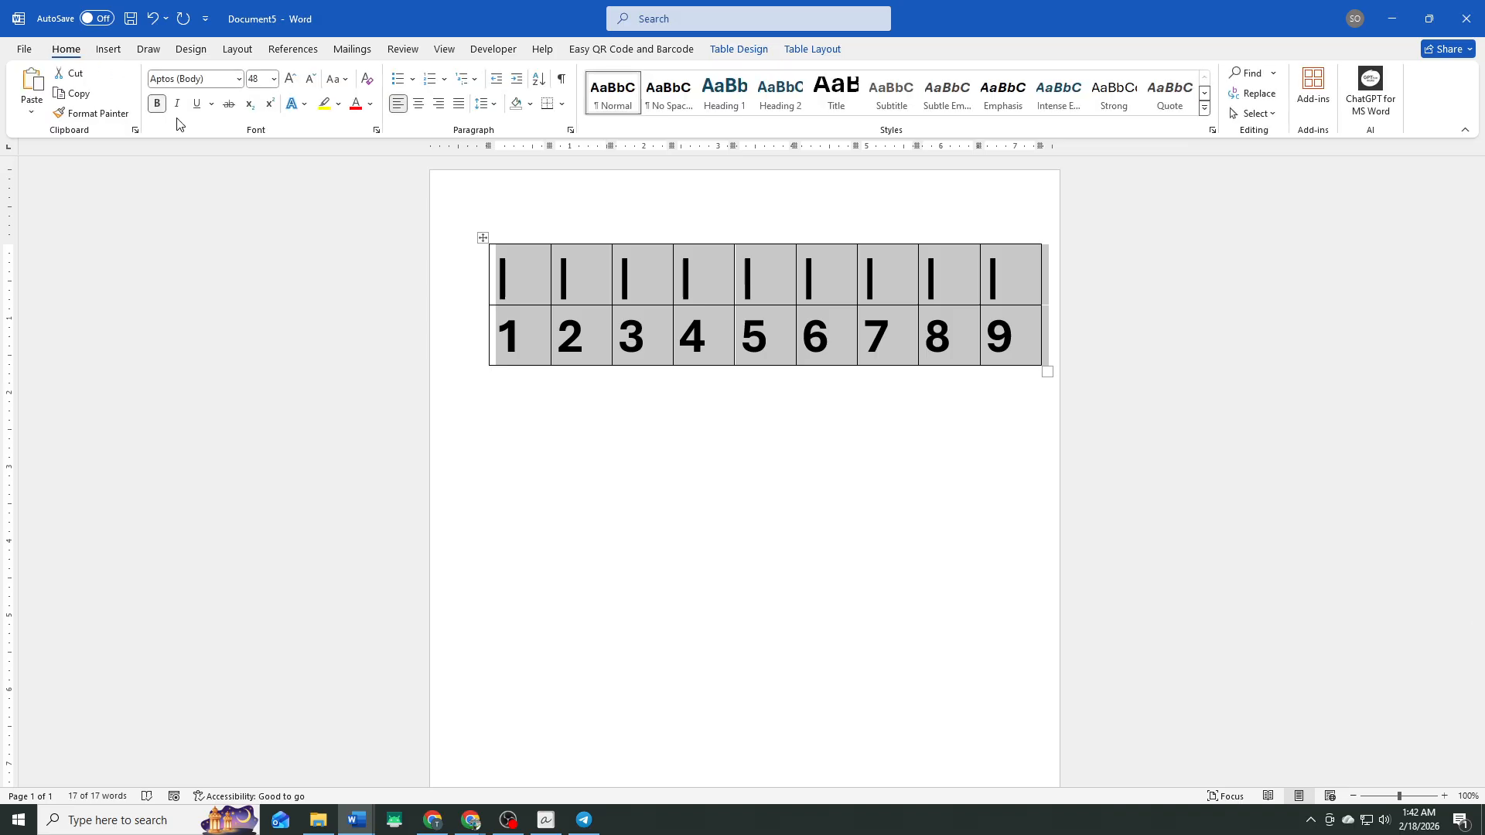
left_click(419, 104)
left_click(423, 106)
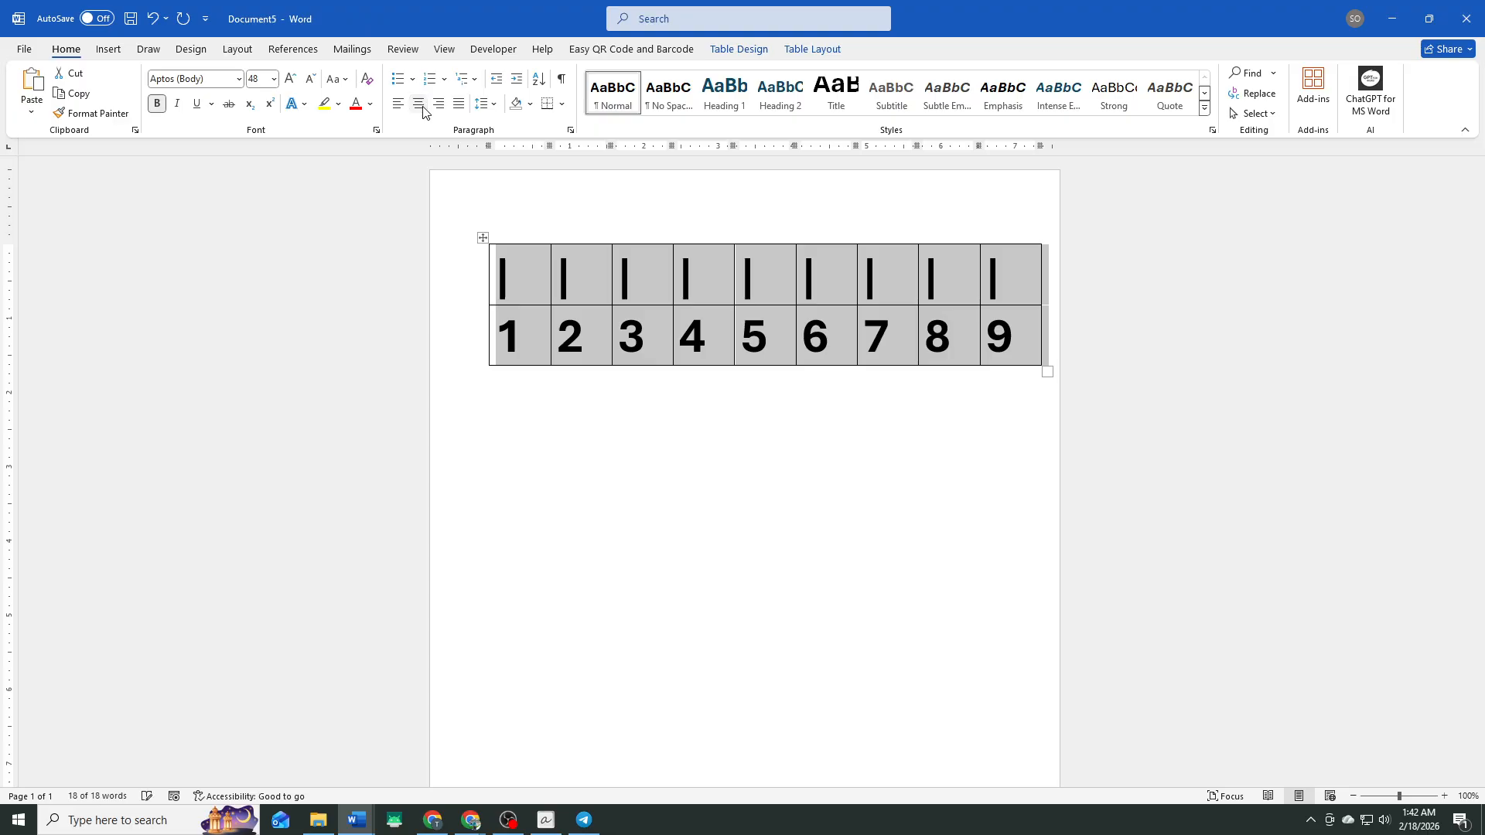
left_click(582, 331)
left_click_drag(499, 260, 1029, 340)
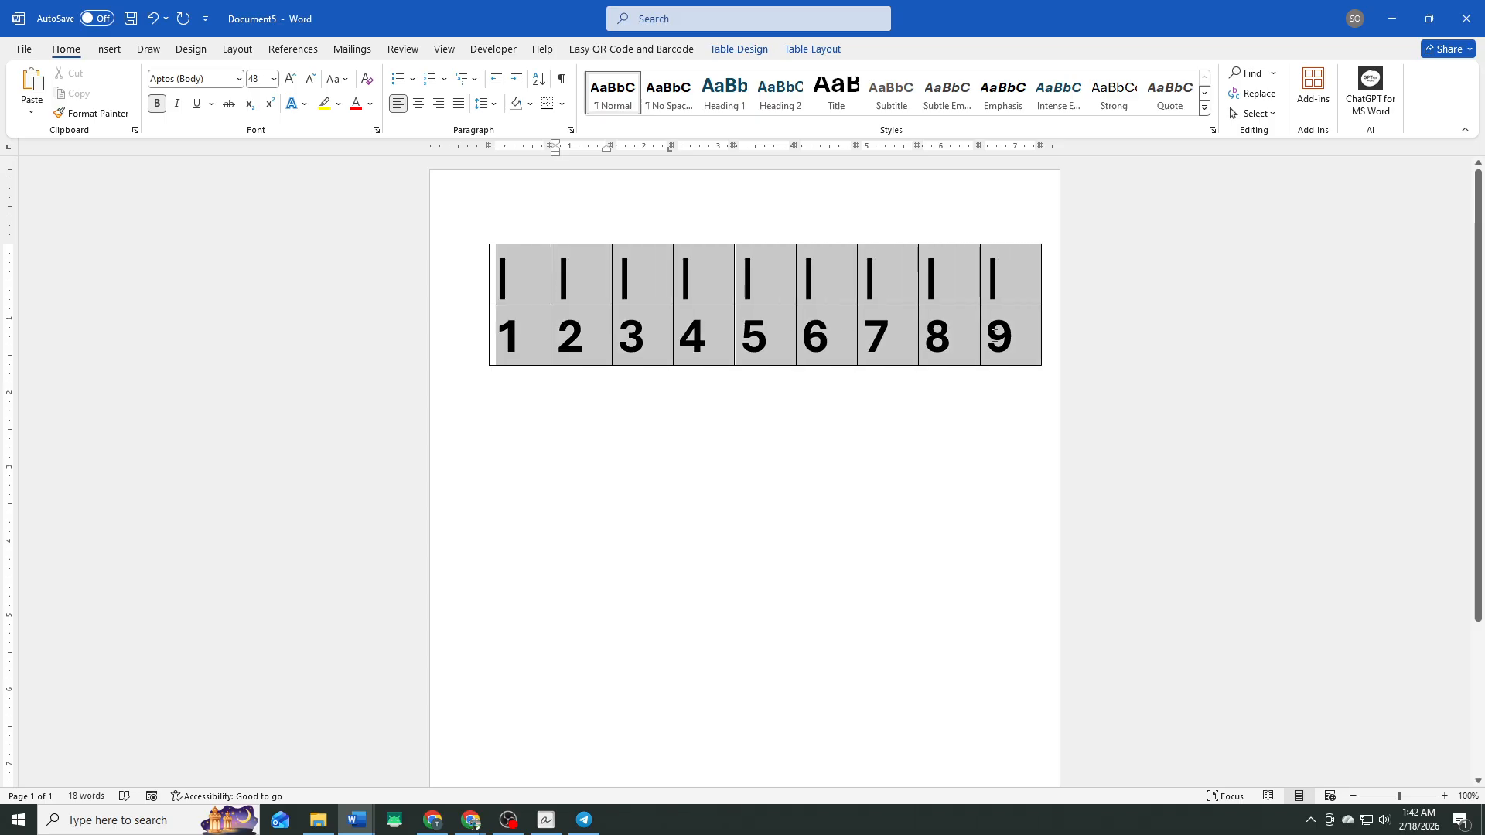
left_click(418, 104)
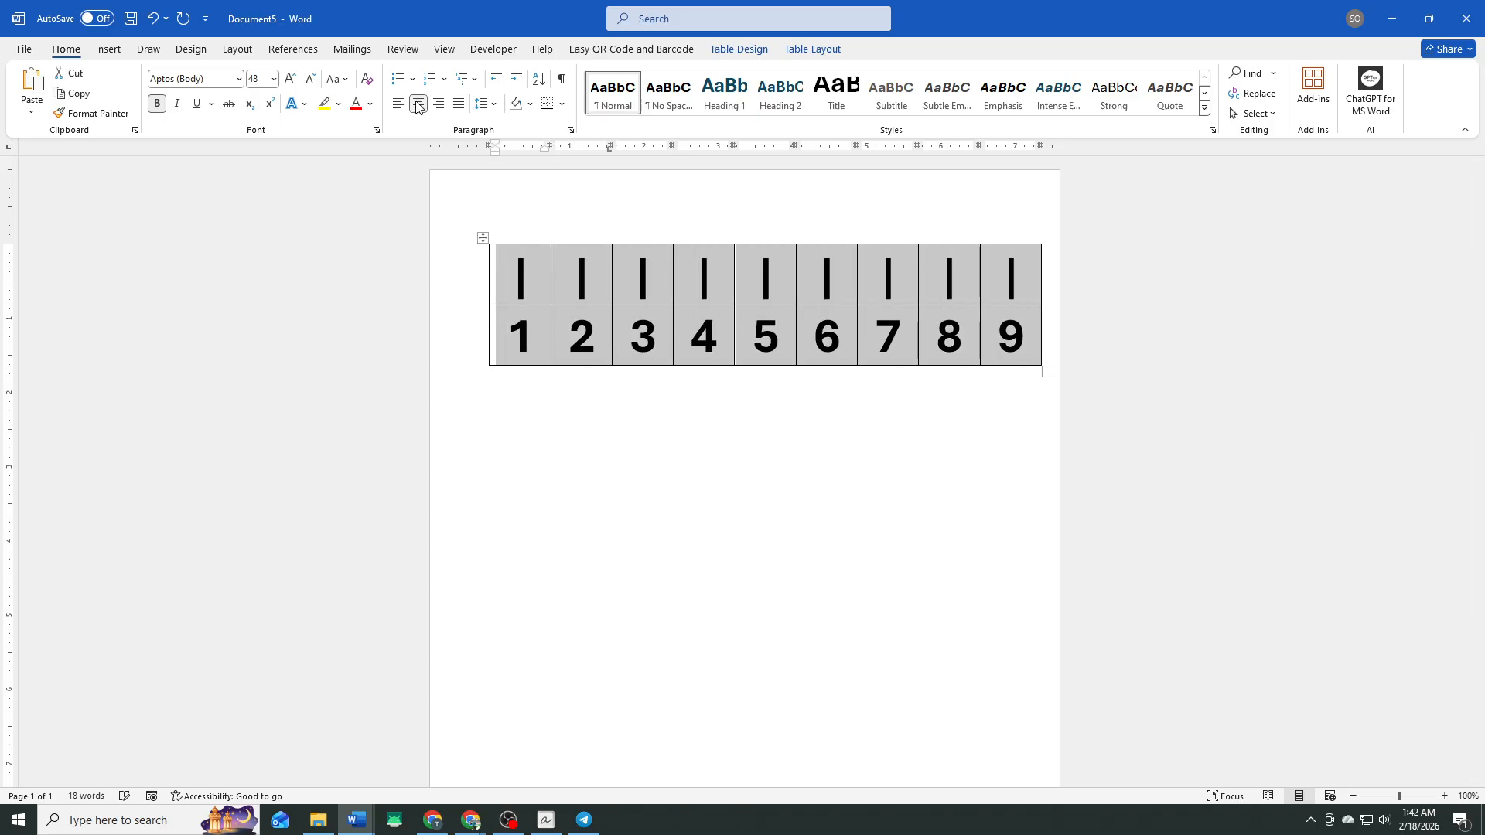
Step: Set the border color of the whole table to white so that its grid is hidden
right_click(541, 285)
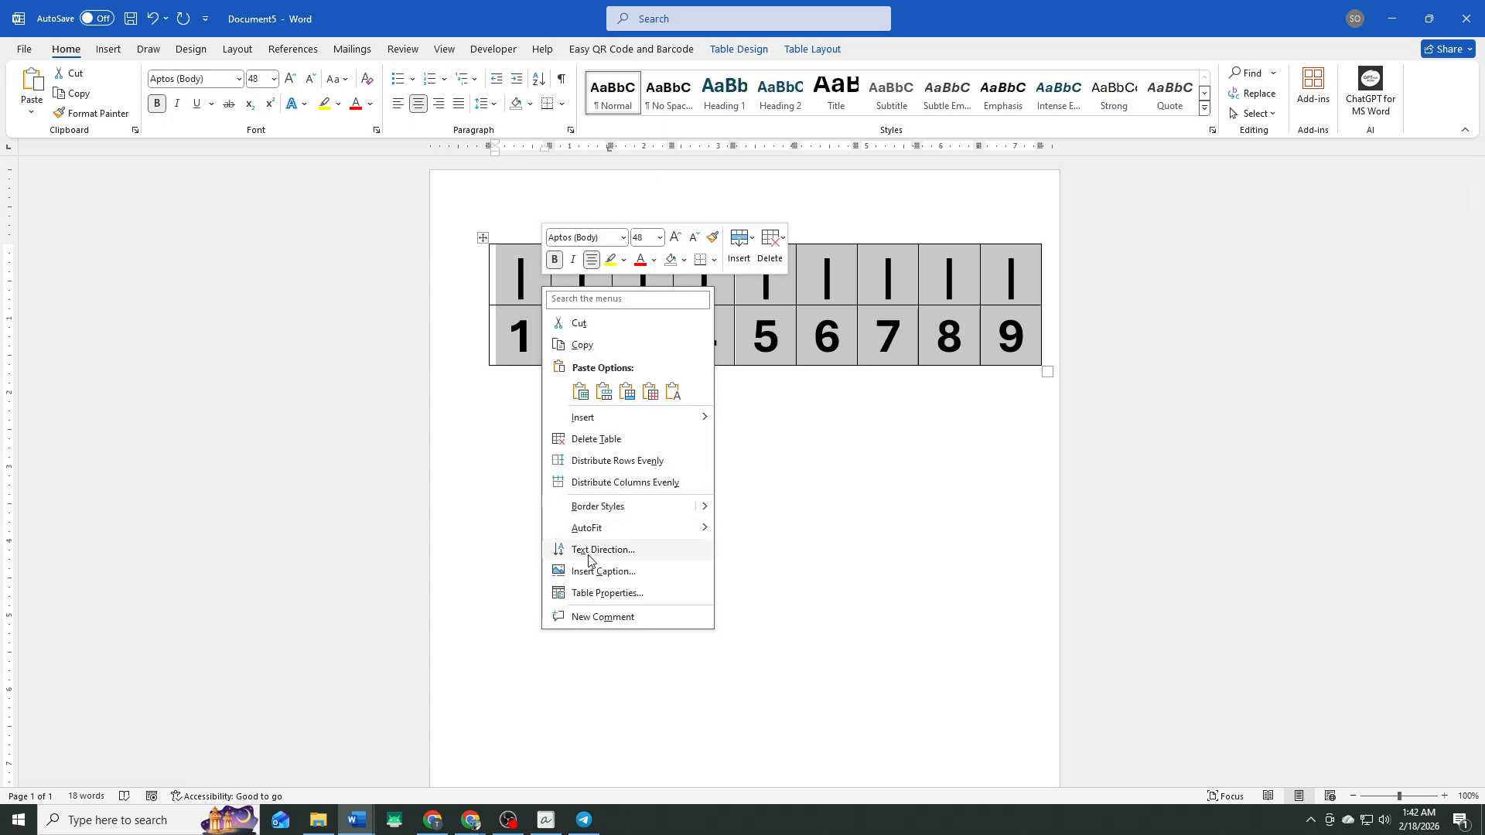
left_click(601, 593)
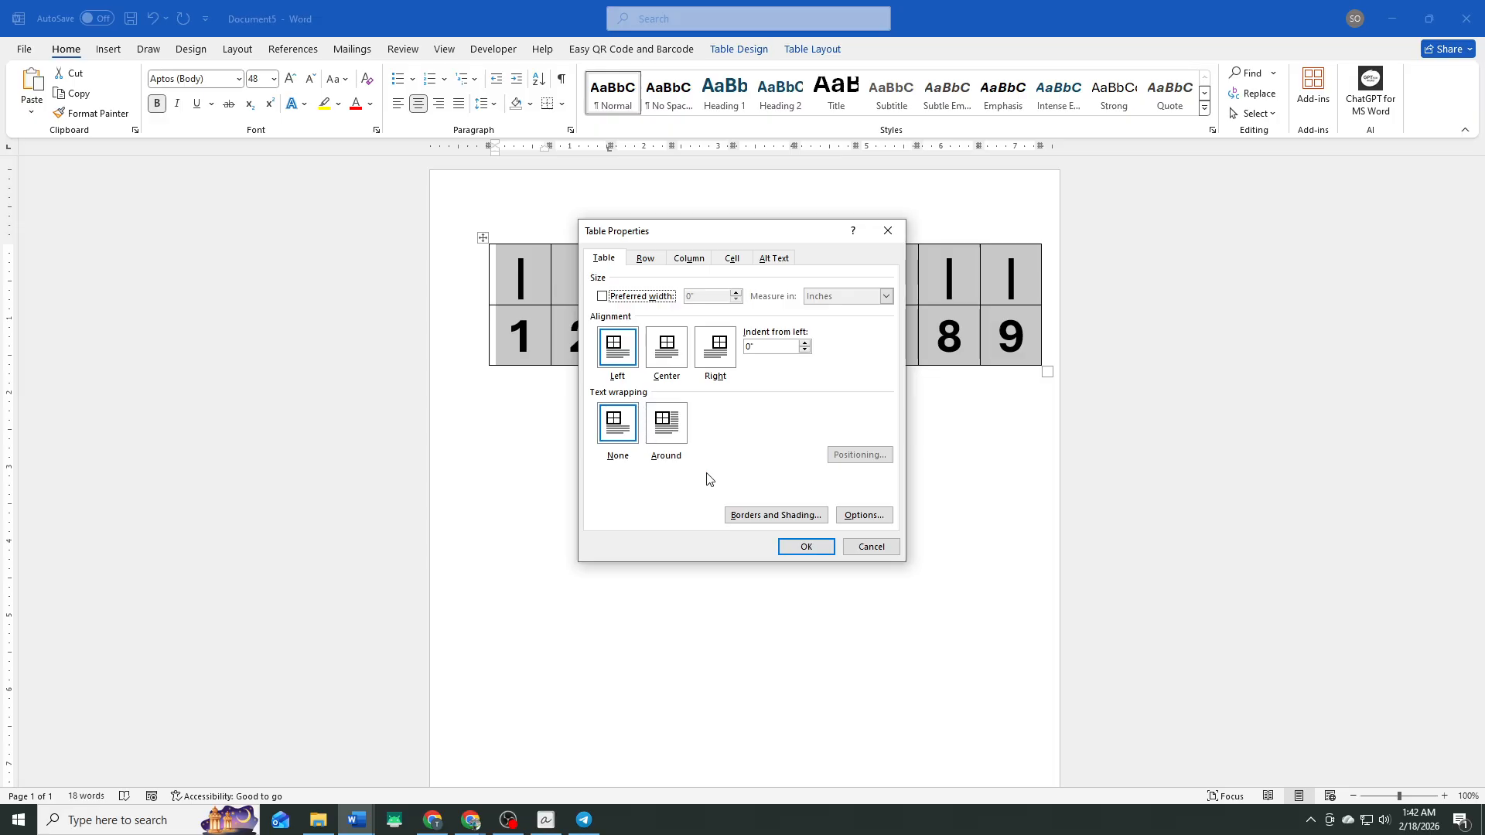
left_click(766, 516)
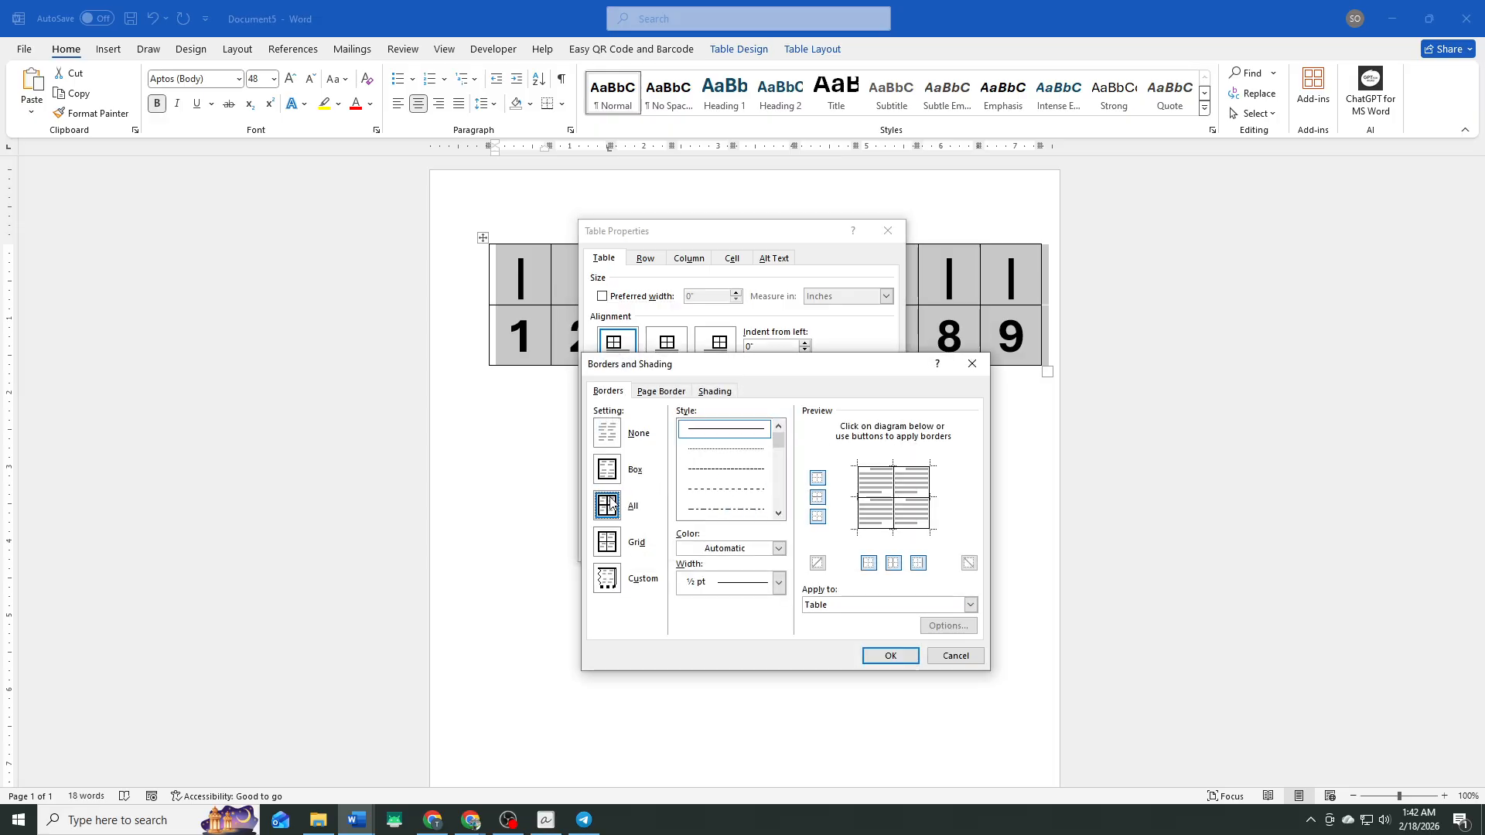
left_click(778, 549)
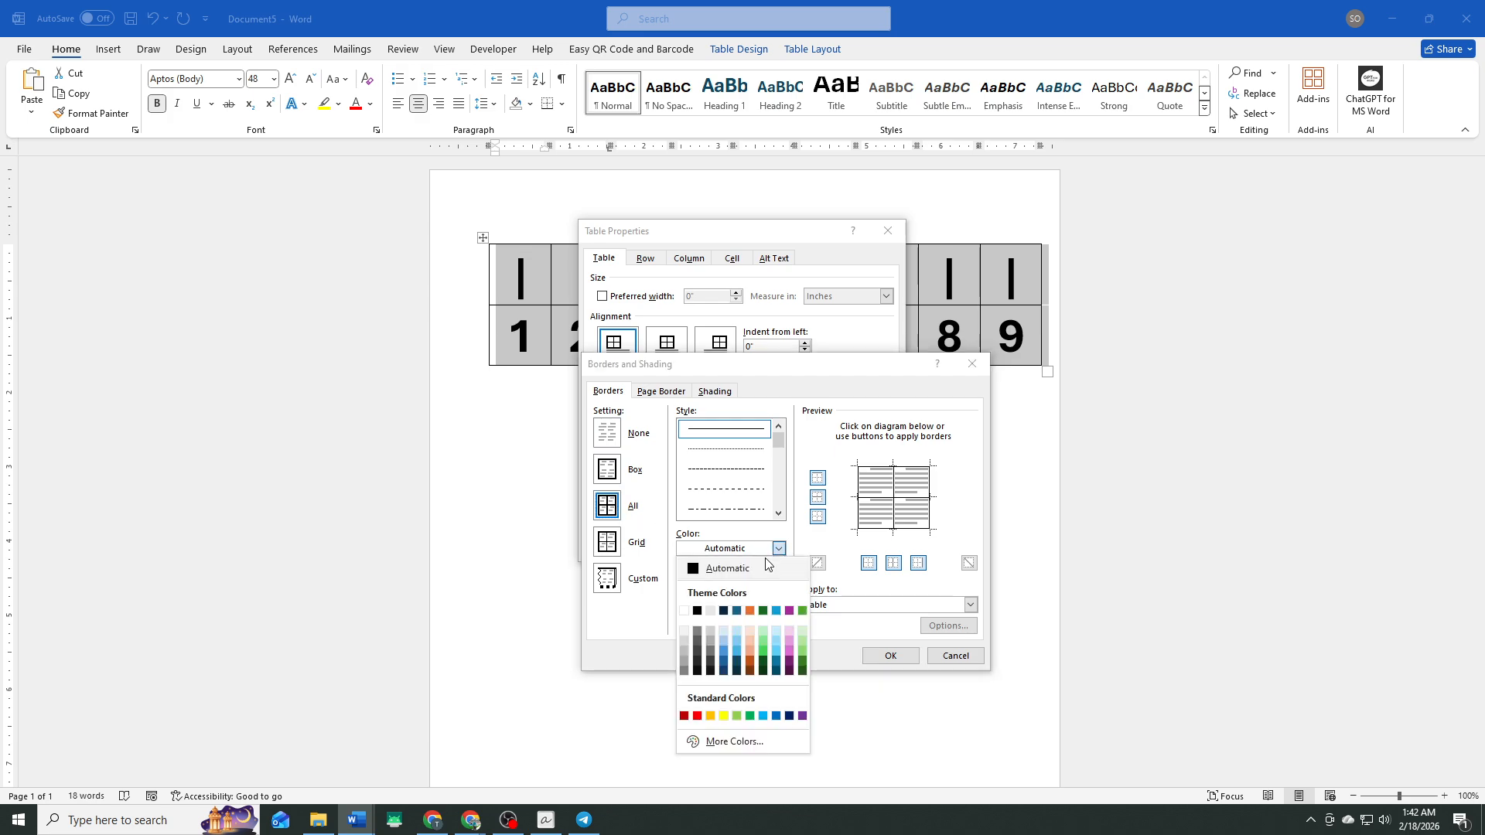
left_click(684, 611)
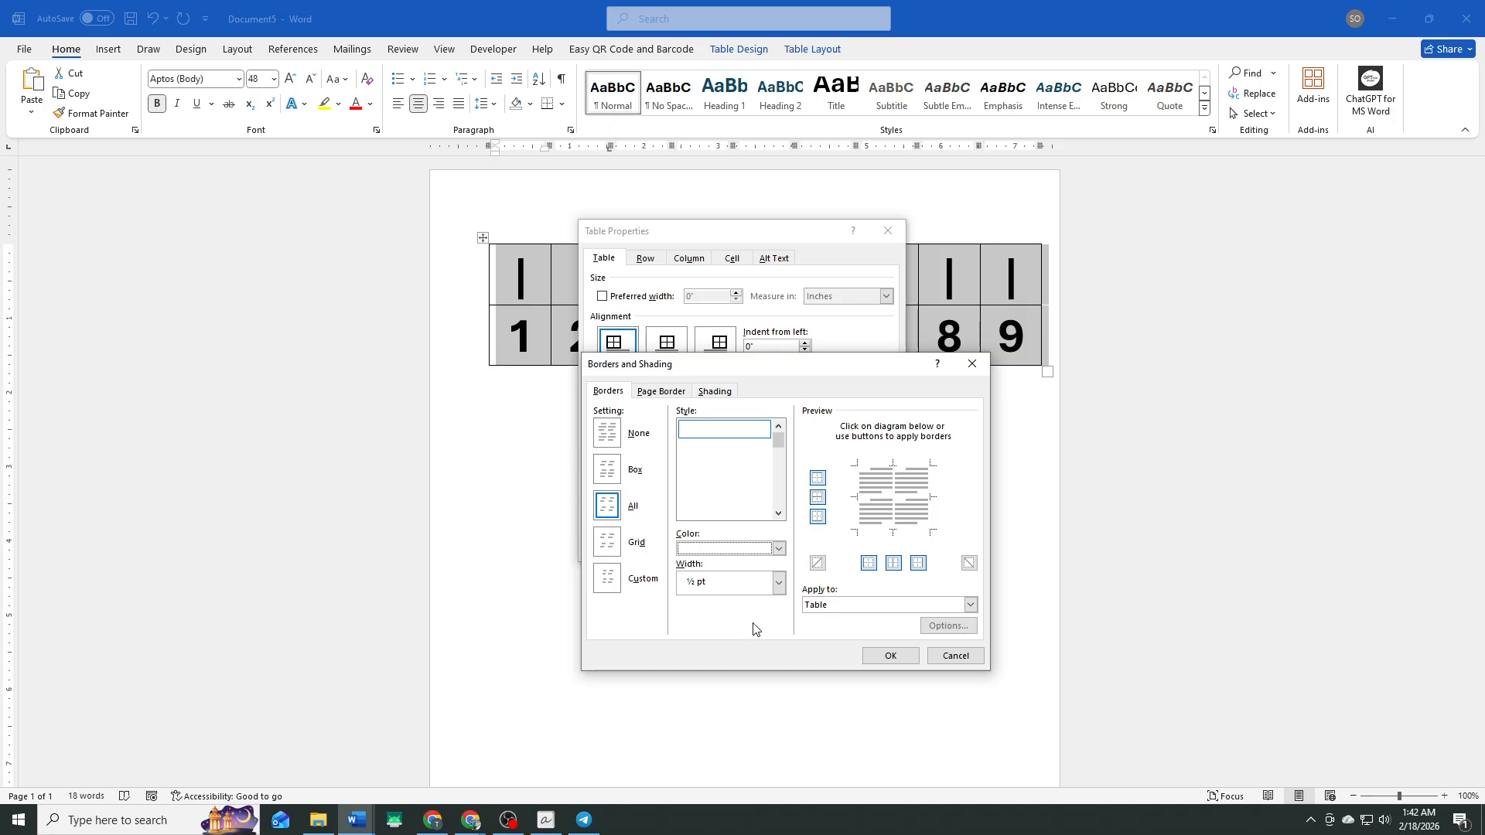
left_click(889, 656)
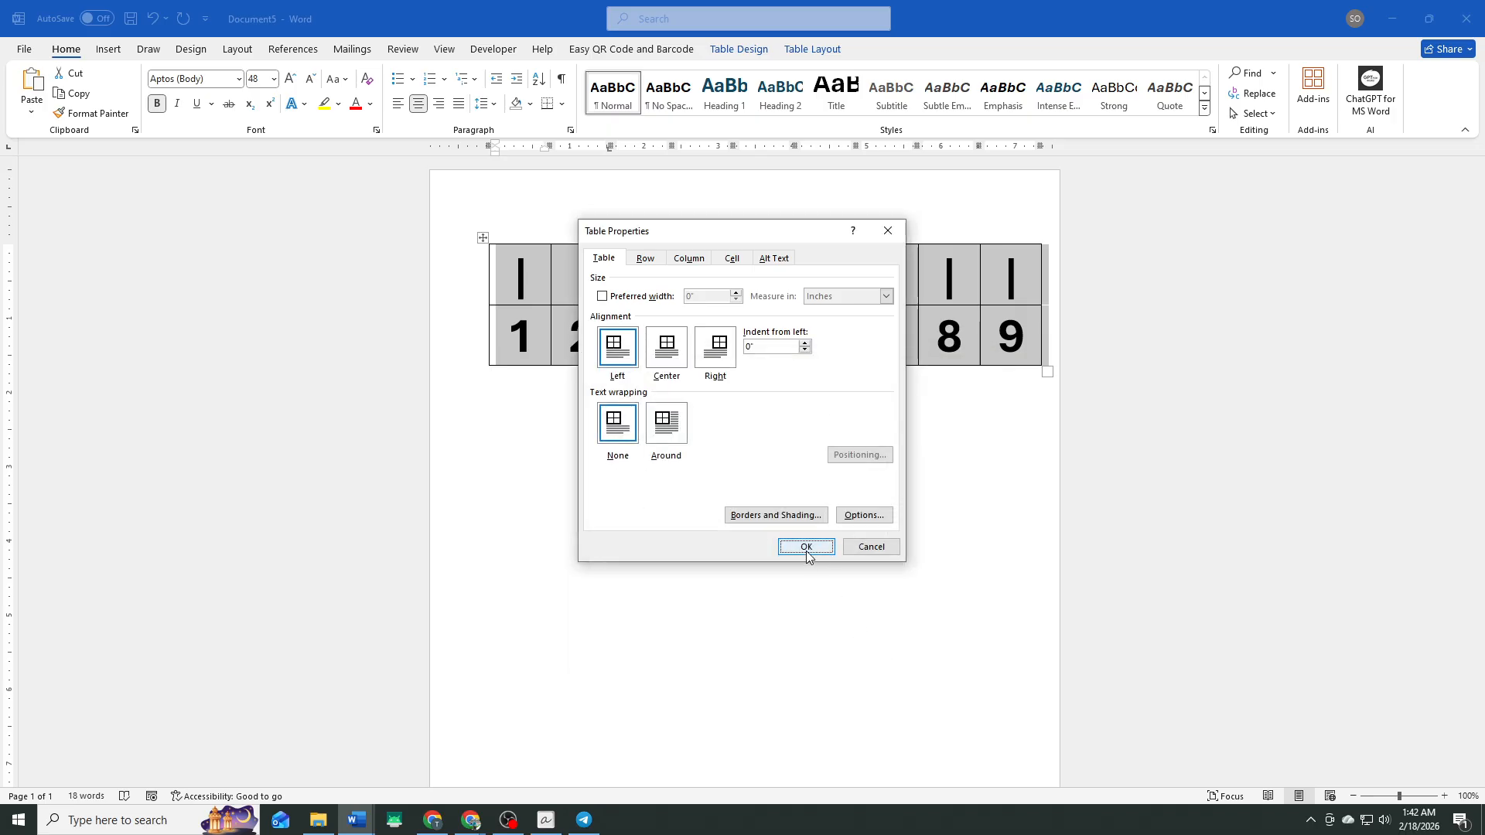
left_click(805, 548)
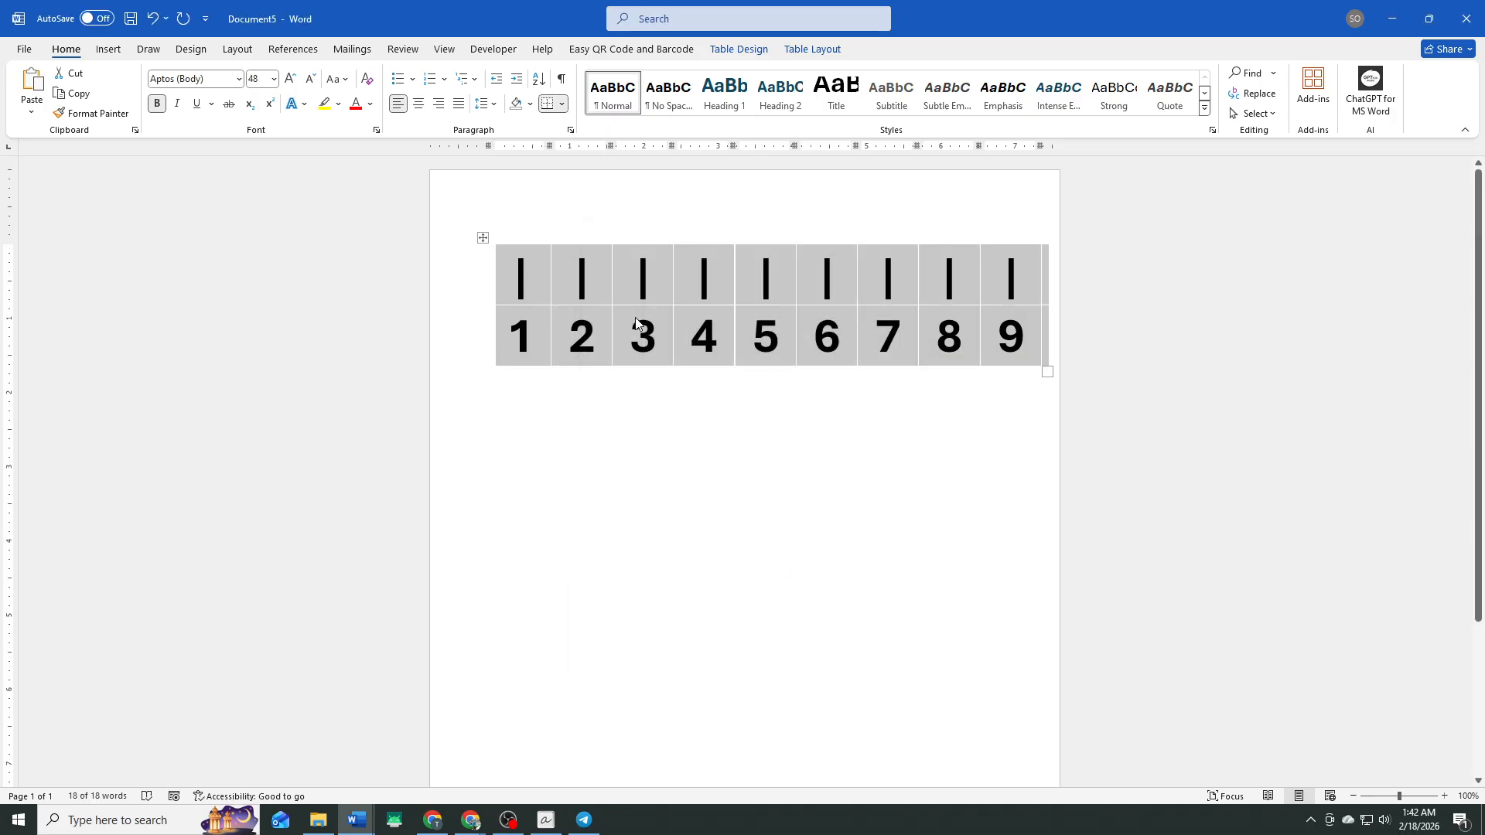
left_click(596, 302)
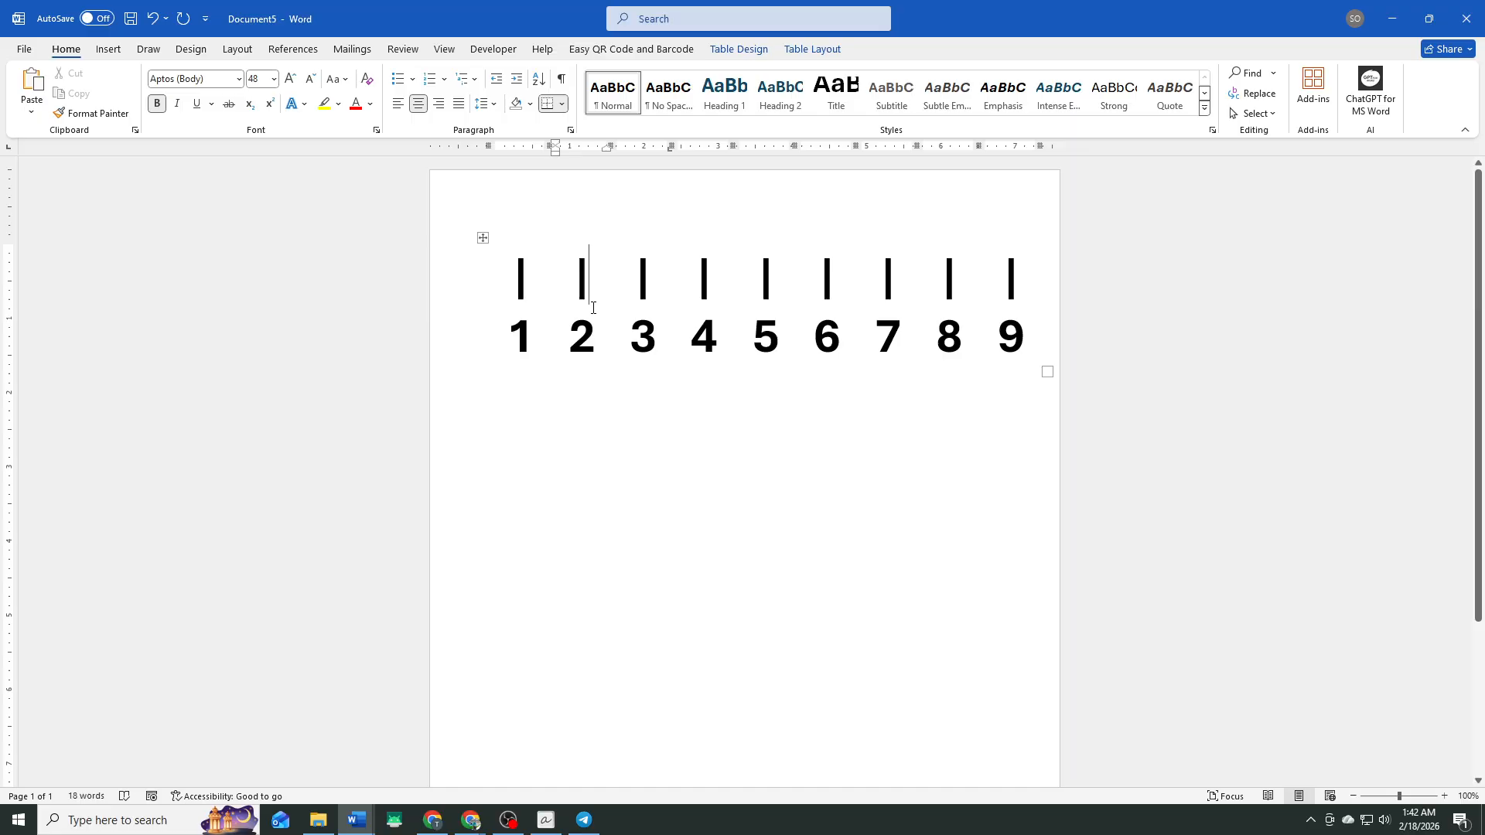
Step: Draw a horizontal double-headed arrow line about 7.88" long through the middle of the nine vertical bars
left_click(109, 48)
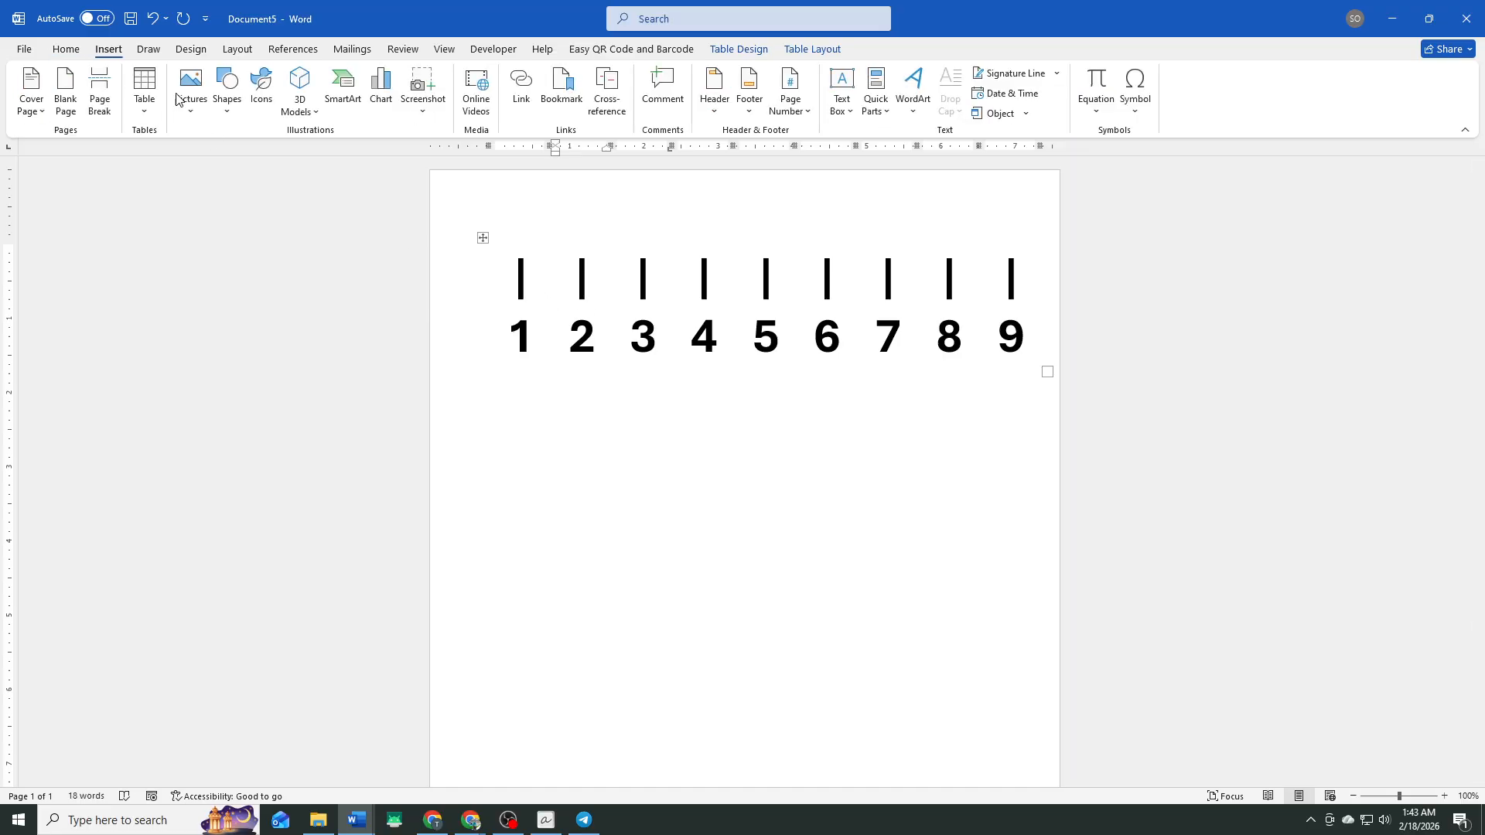
left_click(227, 100)
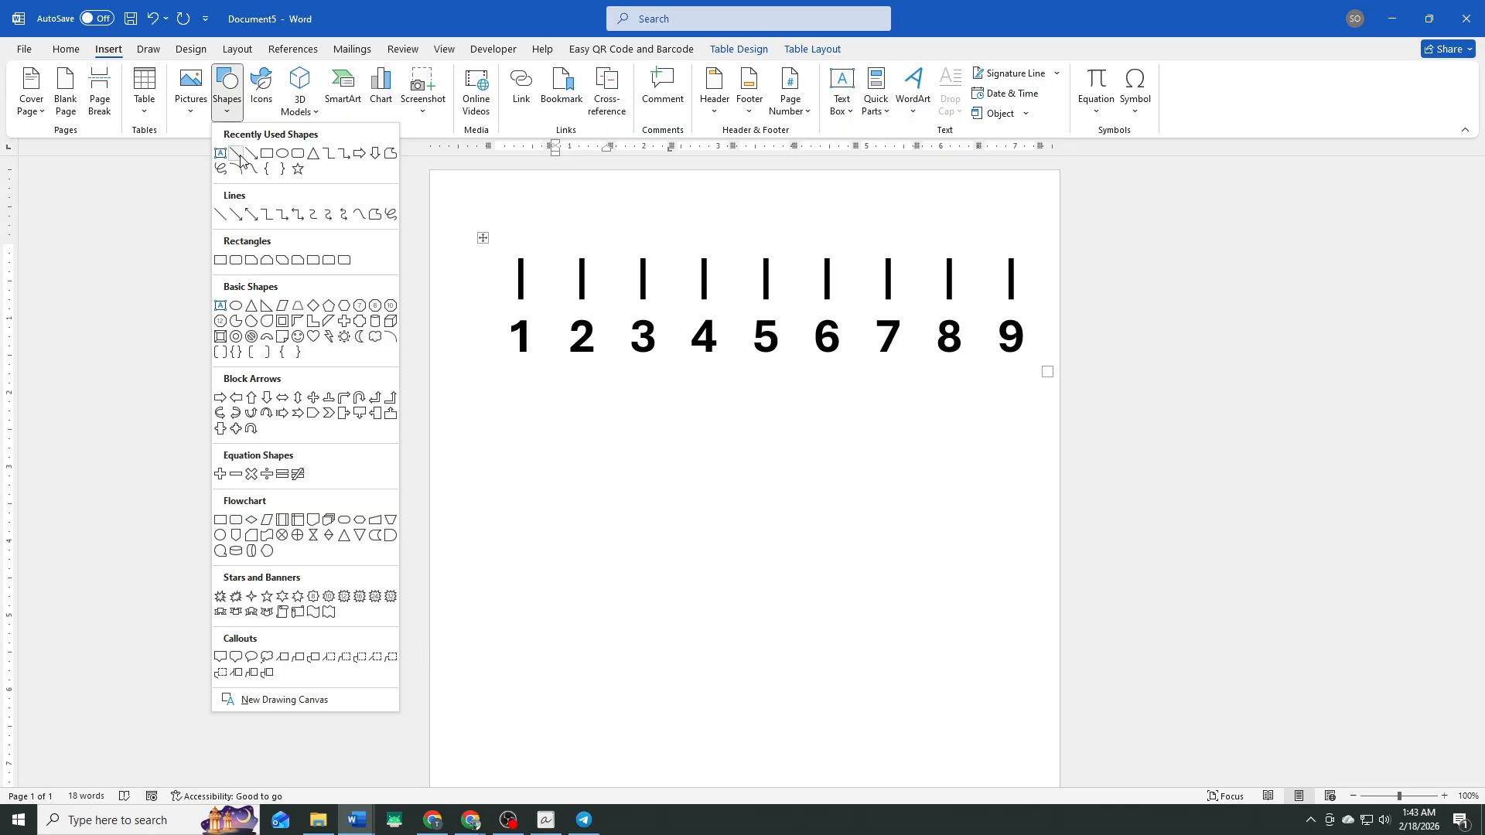
left_click(256, 215)
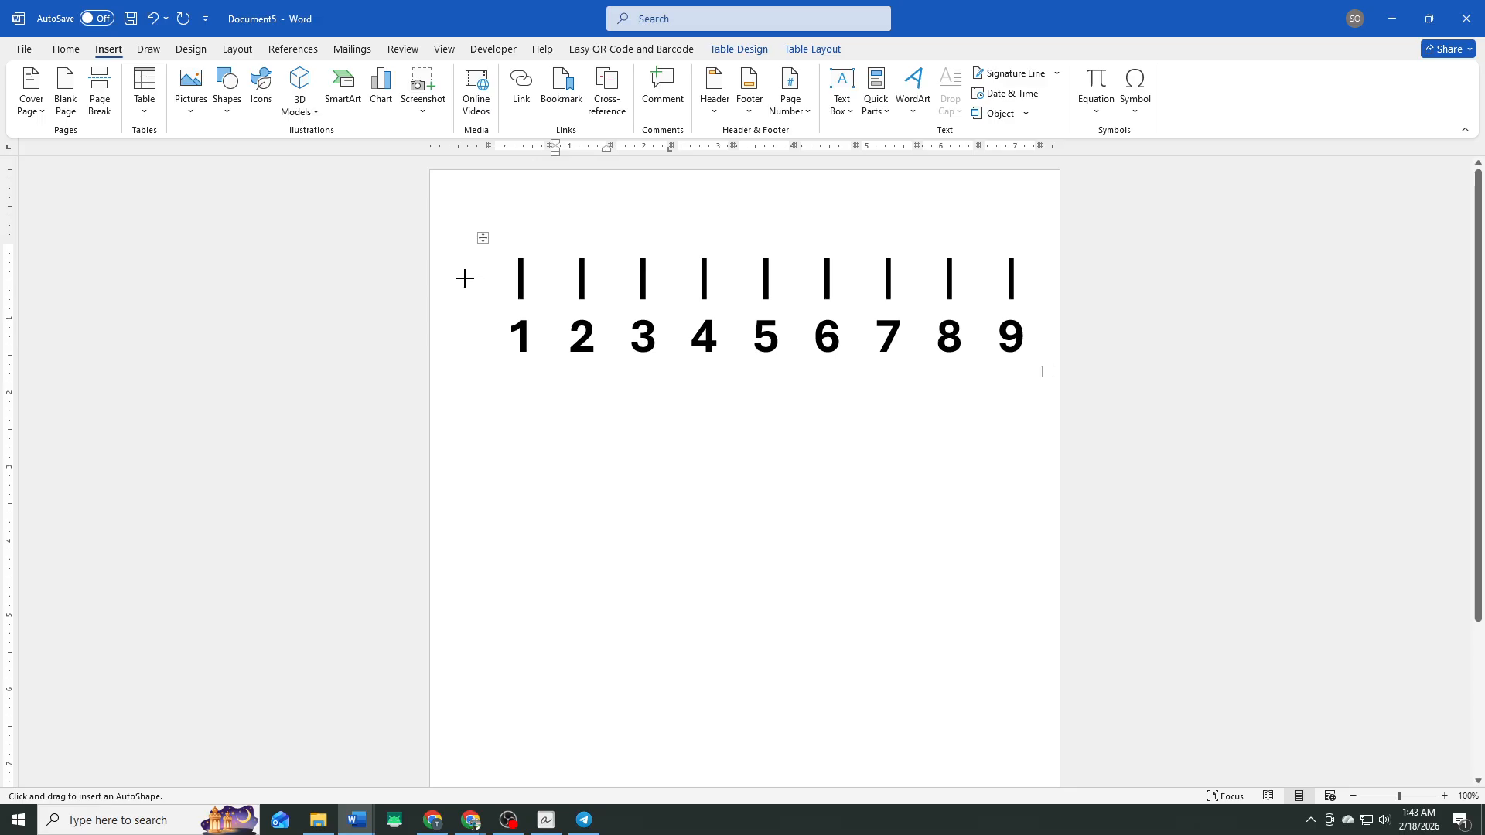
left_click_drag(462, 279, 1046, 302)
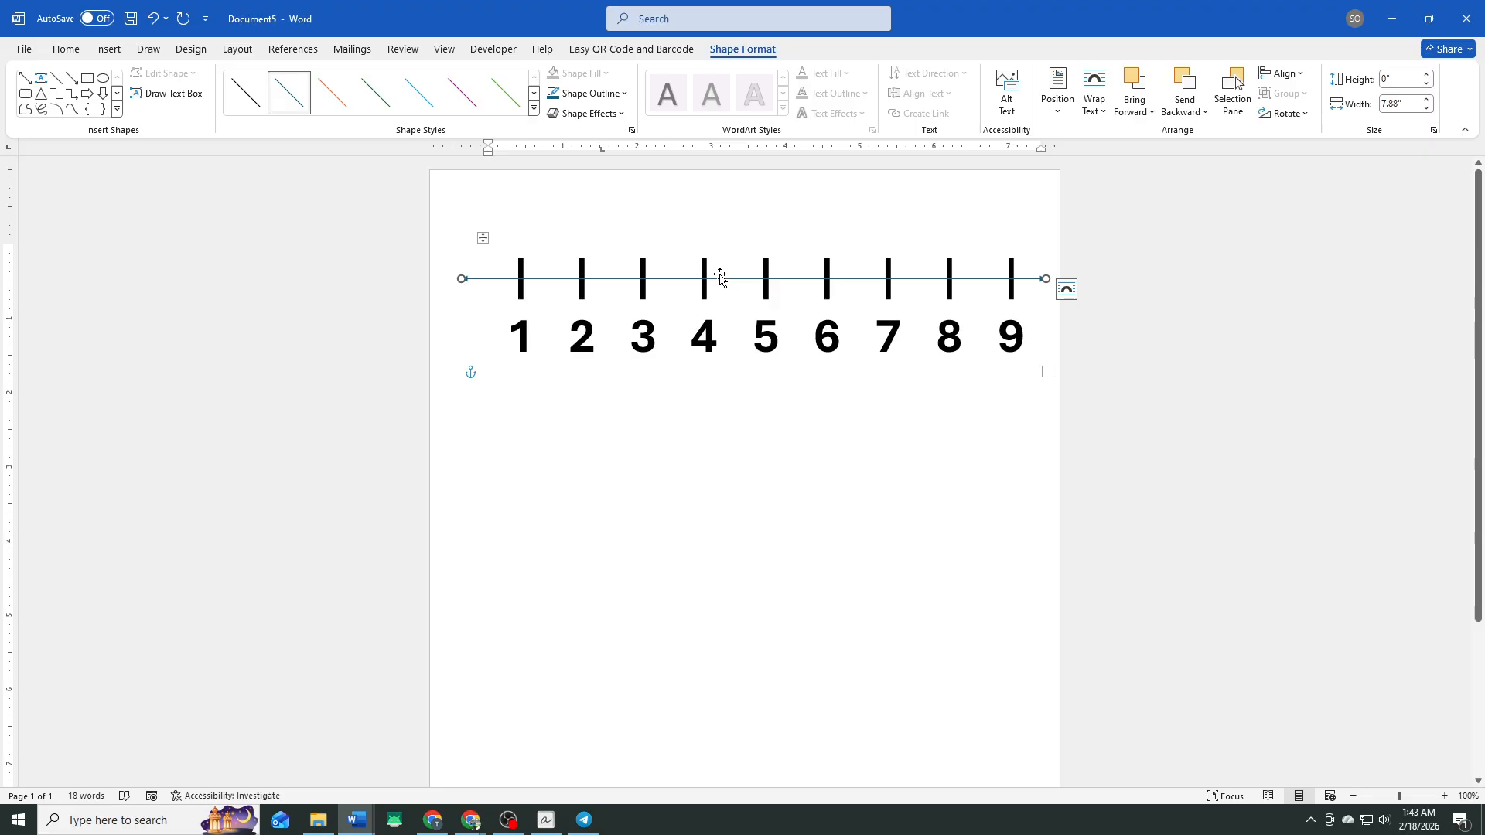
Step: Open the shape formatting options for the double-headed arrow line and set its line color to black
right_click(719, 277)
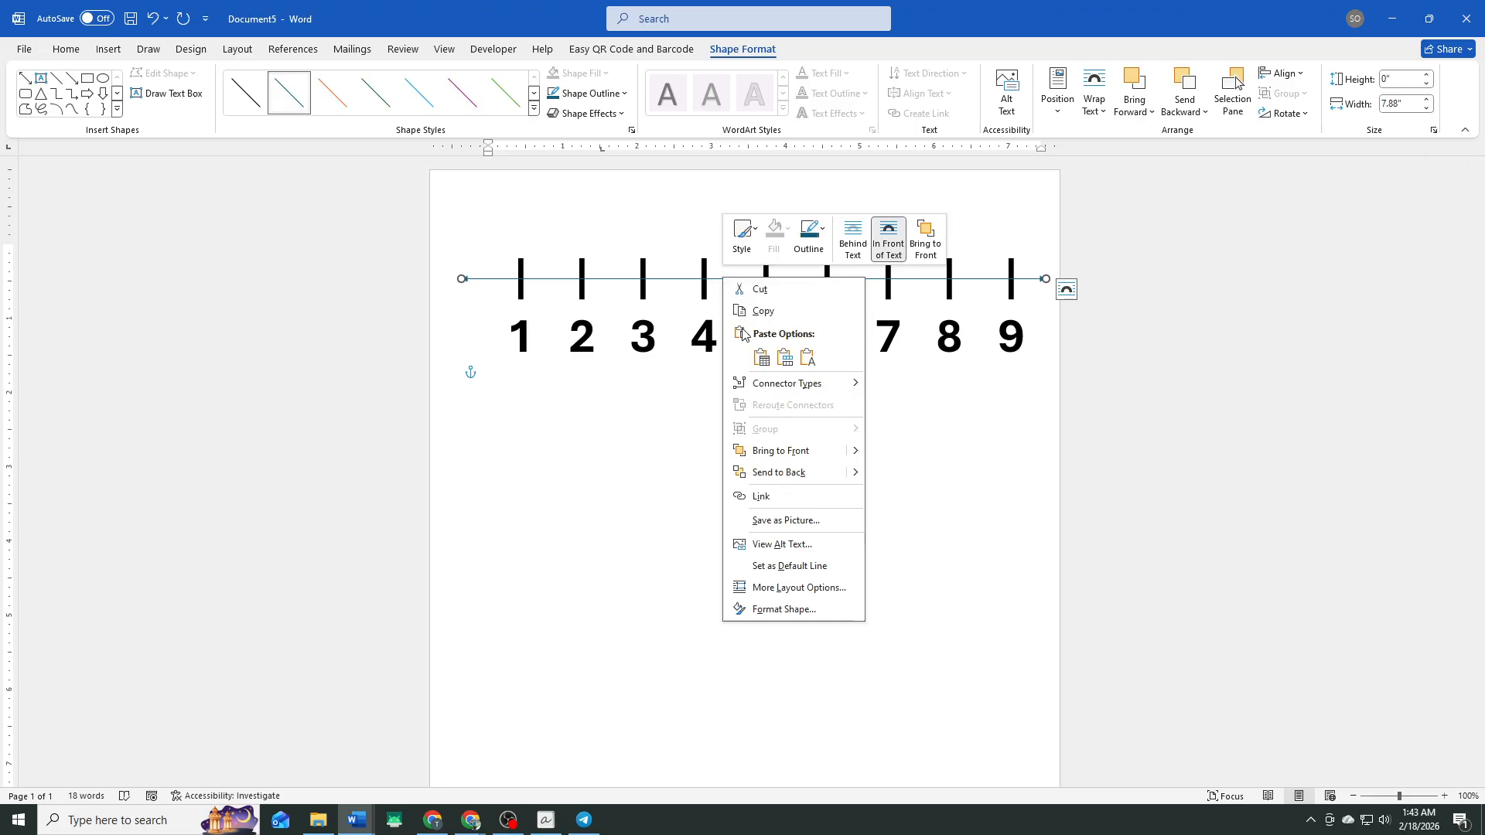
left_click(776, 610)
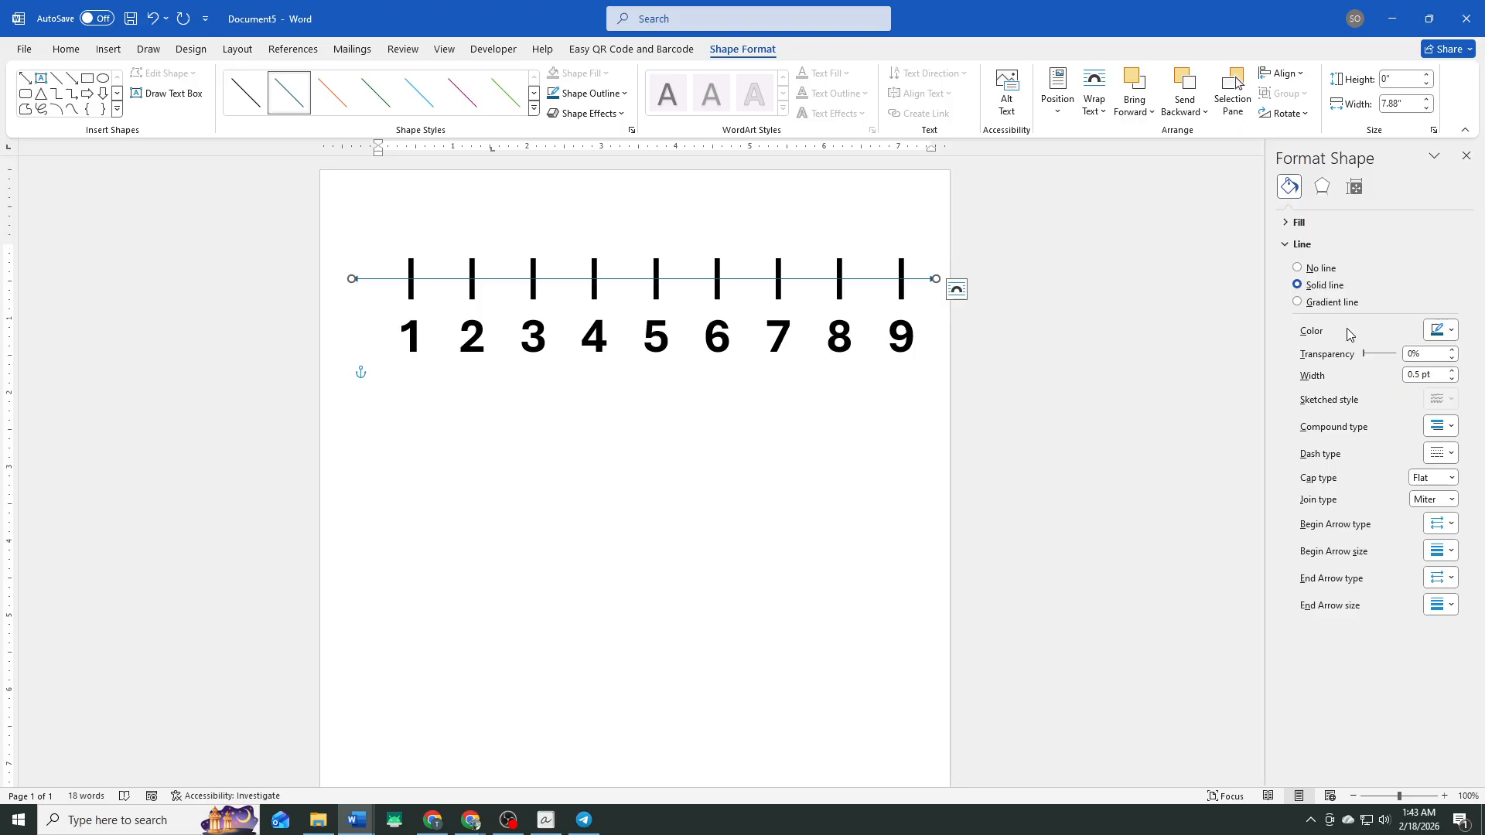
left_click(1446, 331)
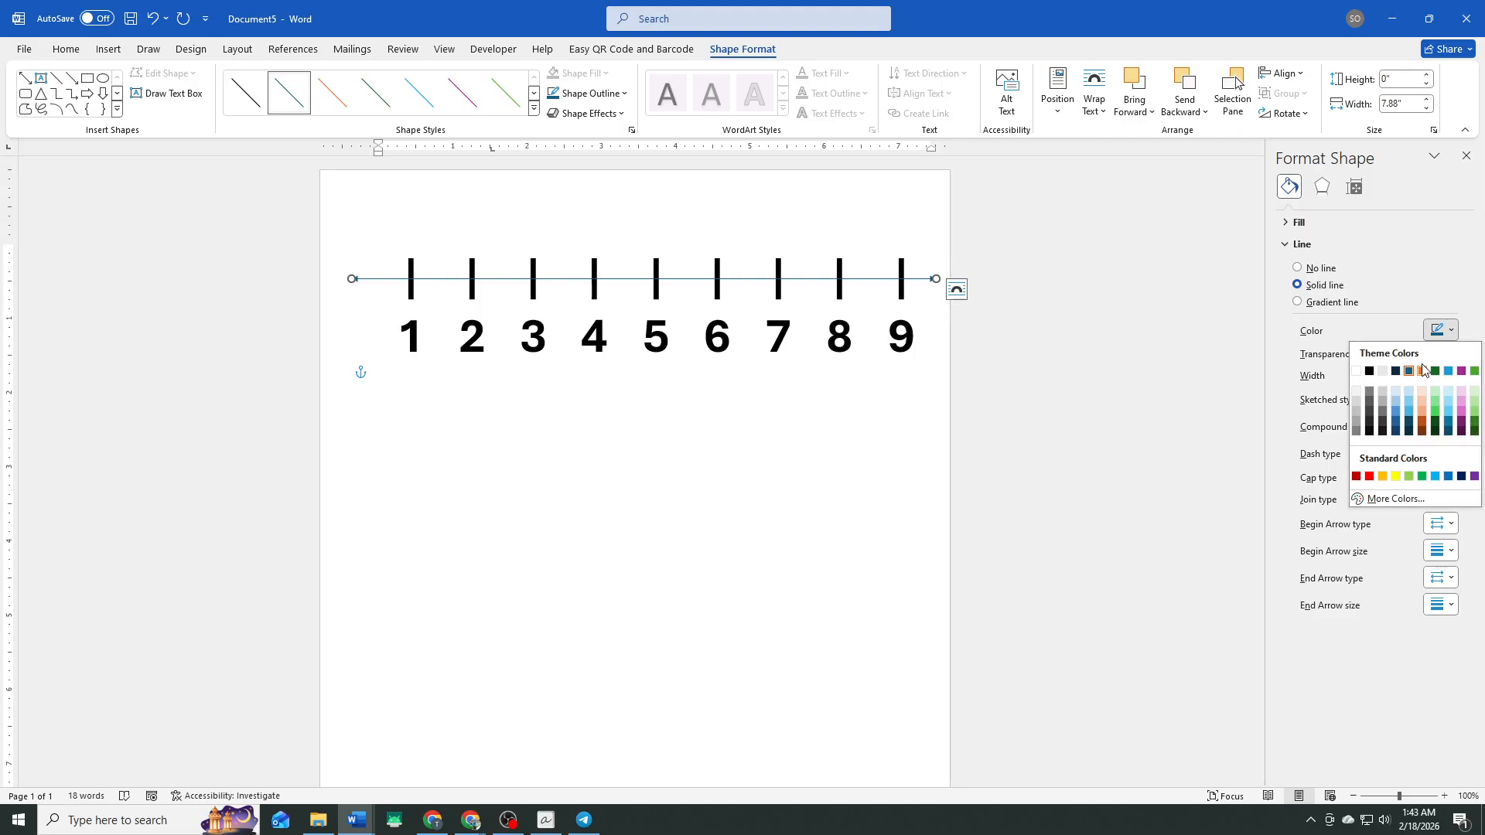
left_click(1357, 477)
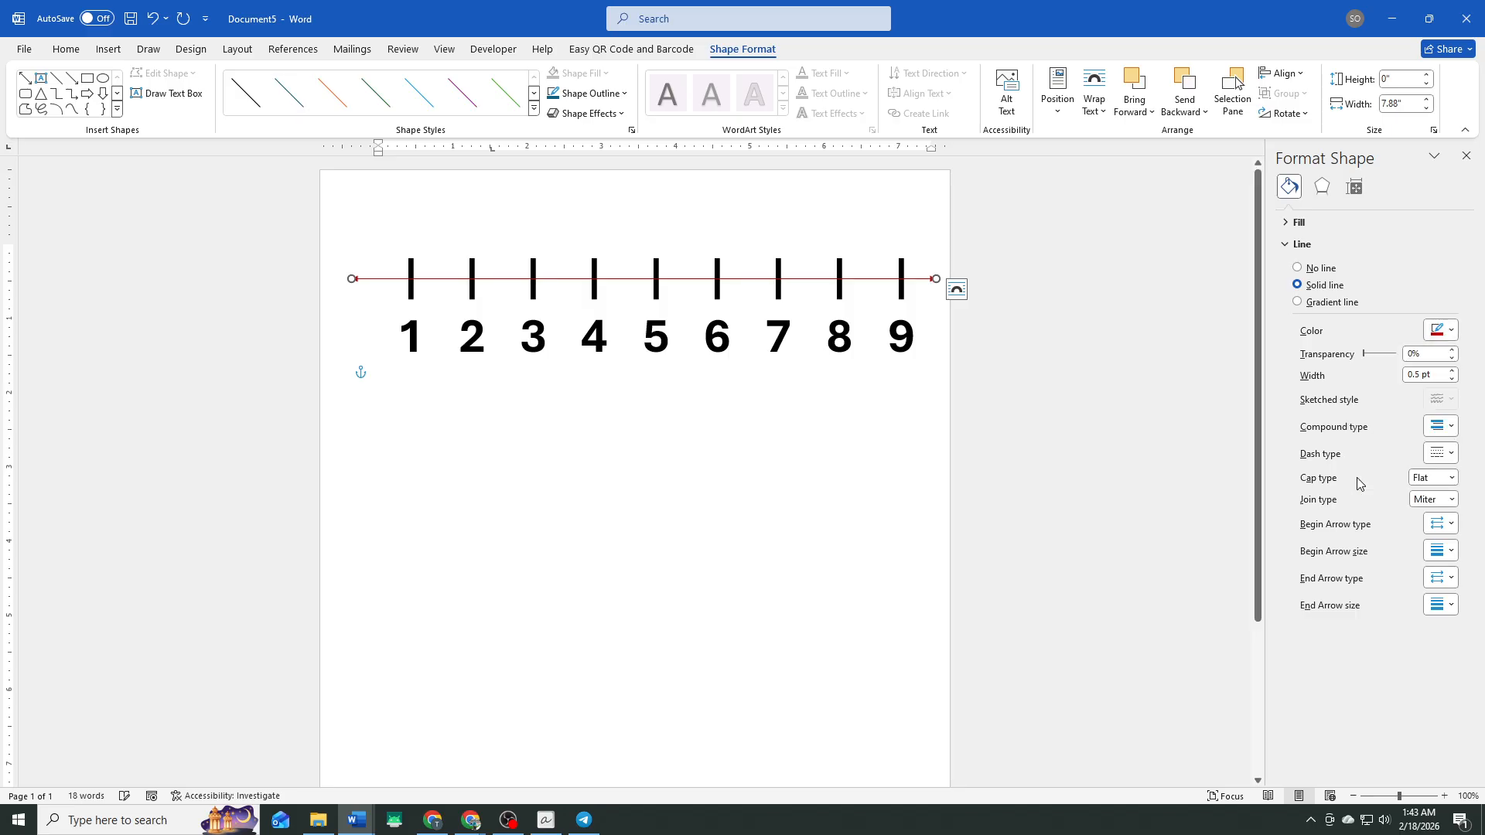
left_click(1452, 333)
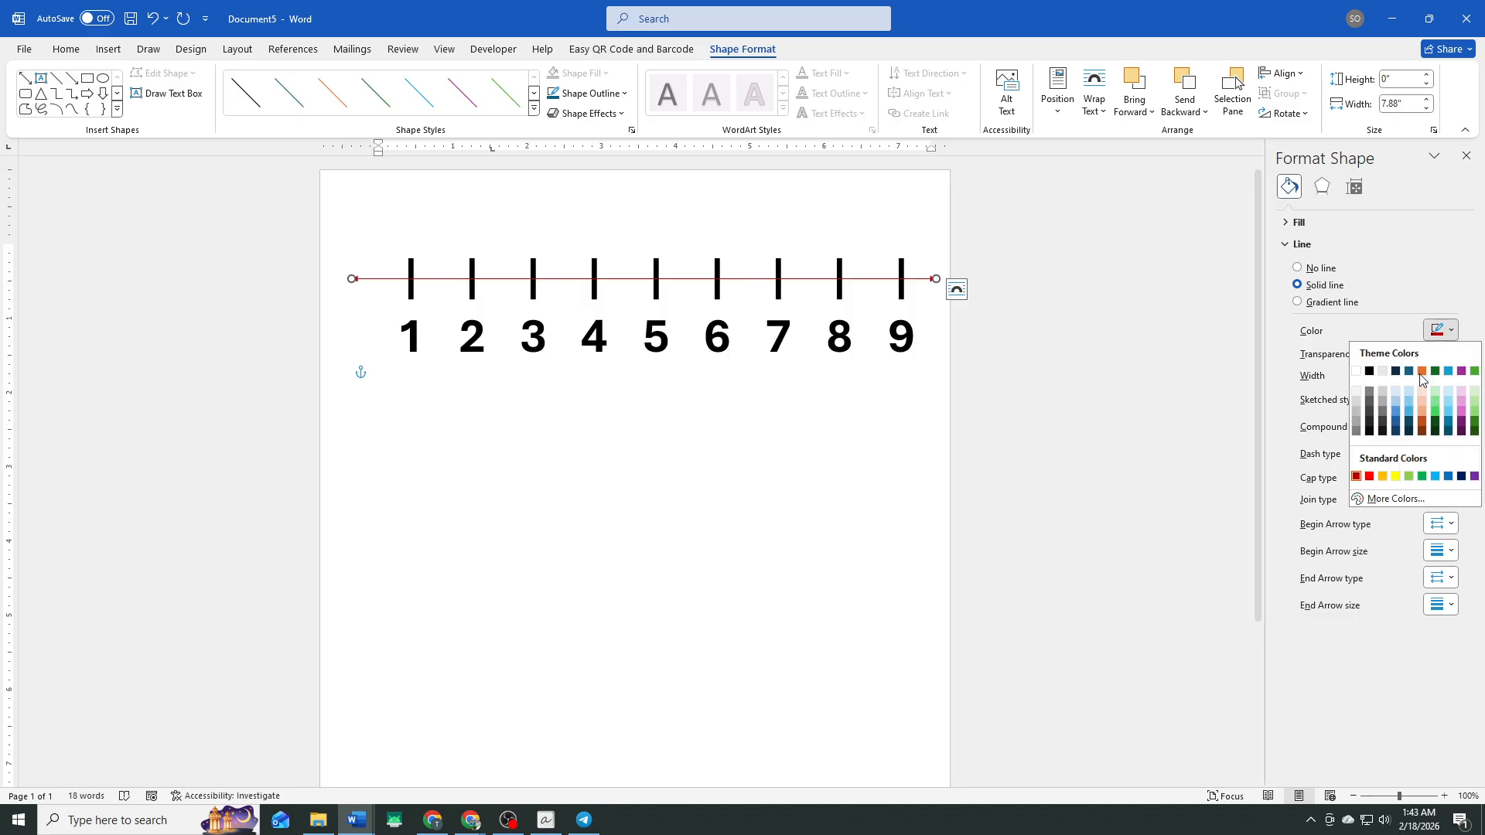
left_click(1370, 372)
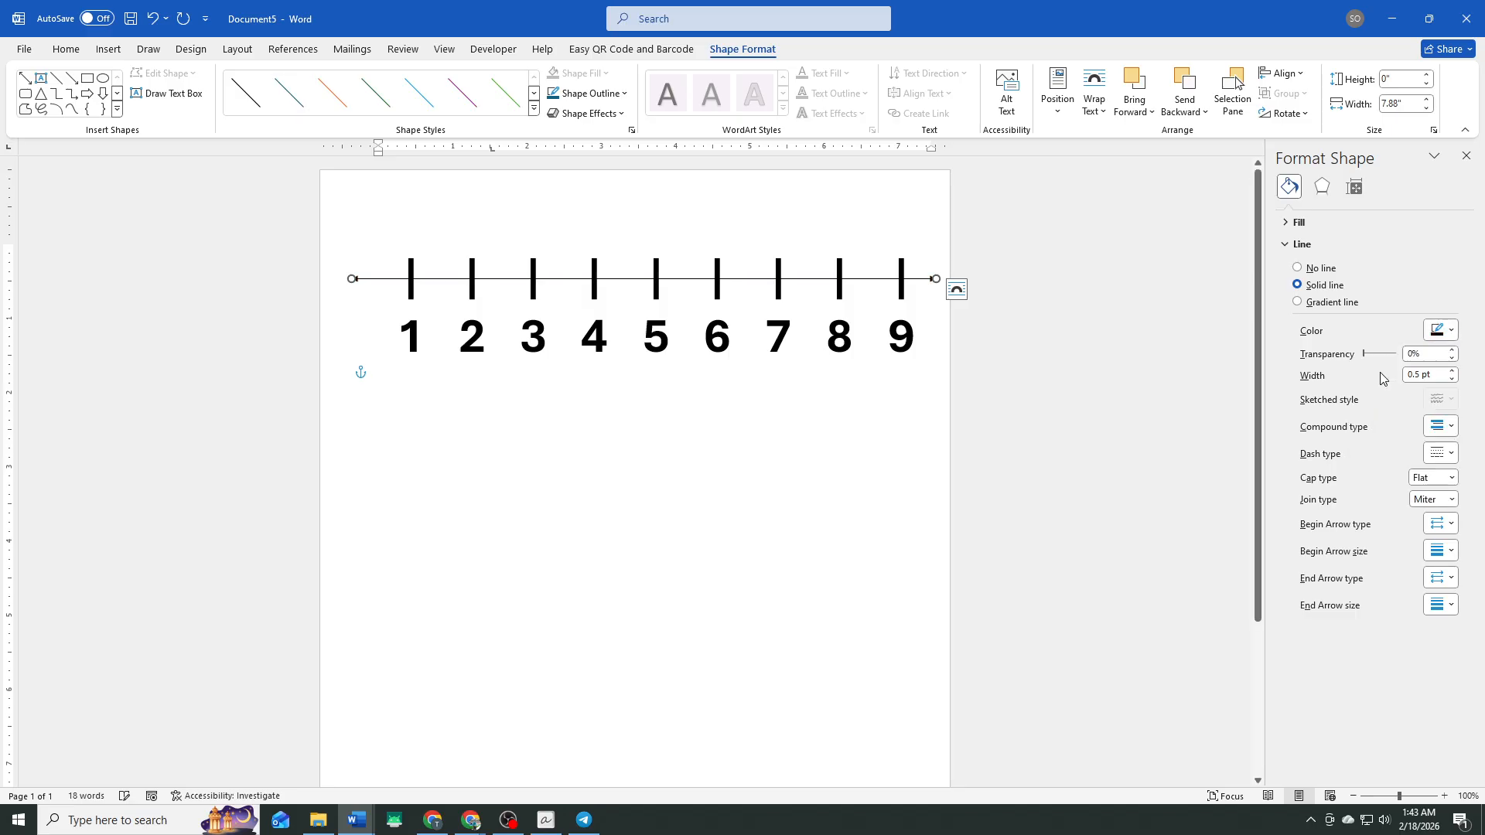
Step: Increase the width of the double-headed arrow line to 2 pt and deselect the line
left_click(1451, 372)
left_click(1451, 371)
left_click(1452, 371)
left_click(1452, 371)
left_click(1451, 371)
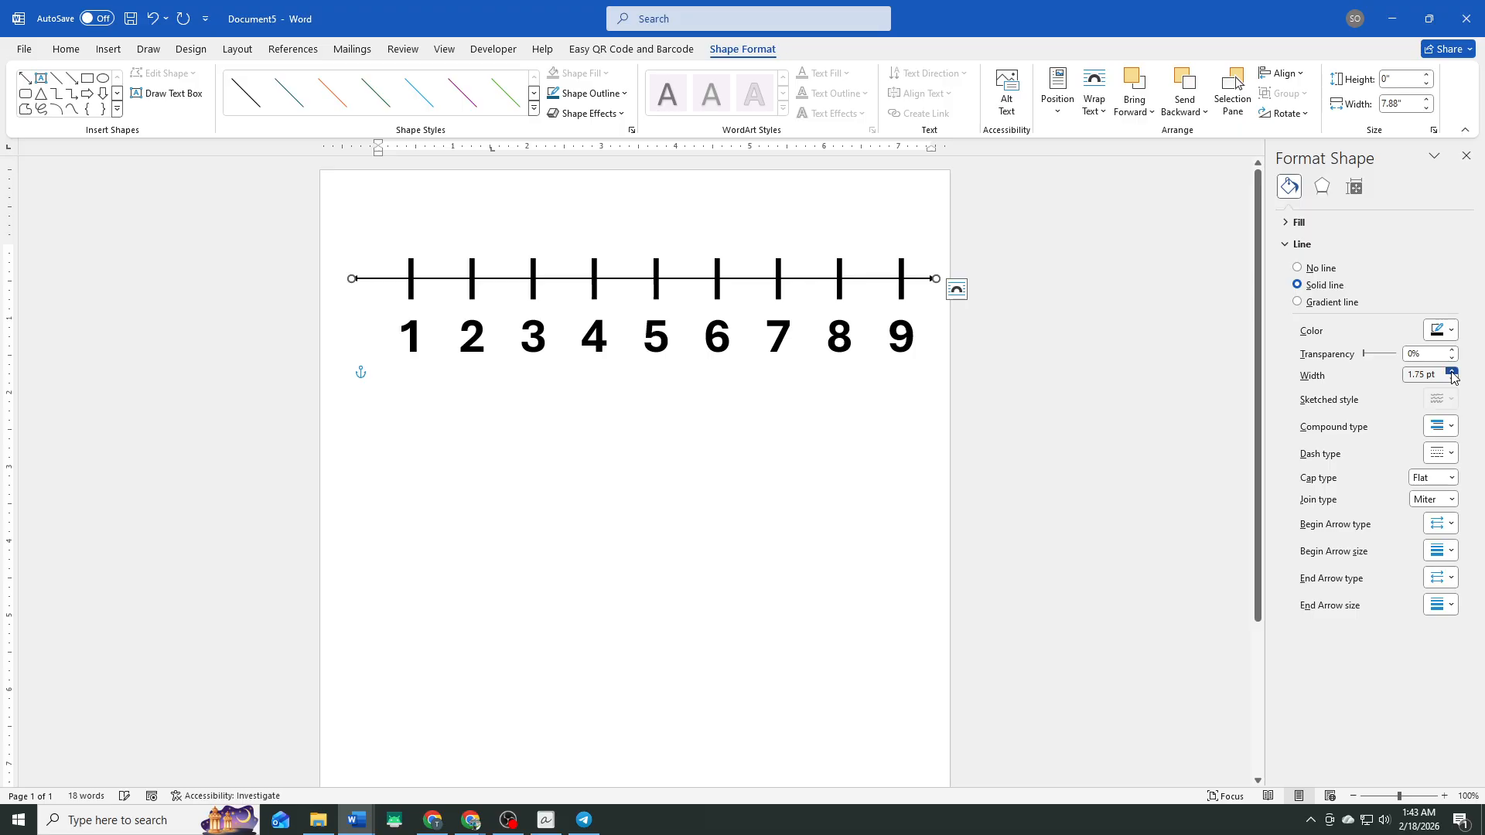
left_click(1452, 372)
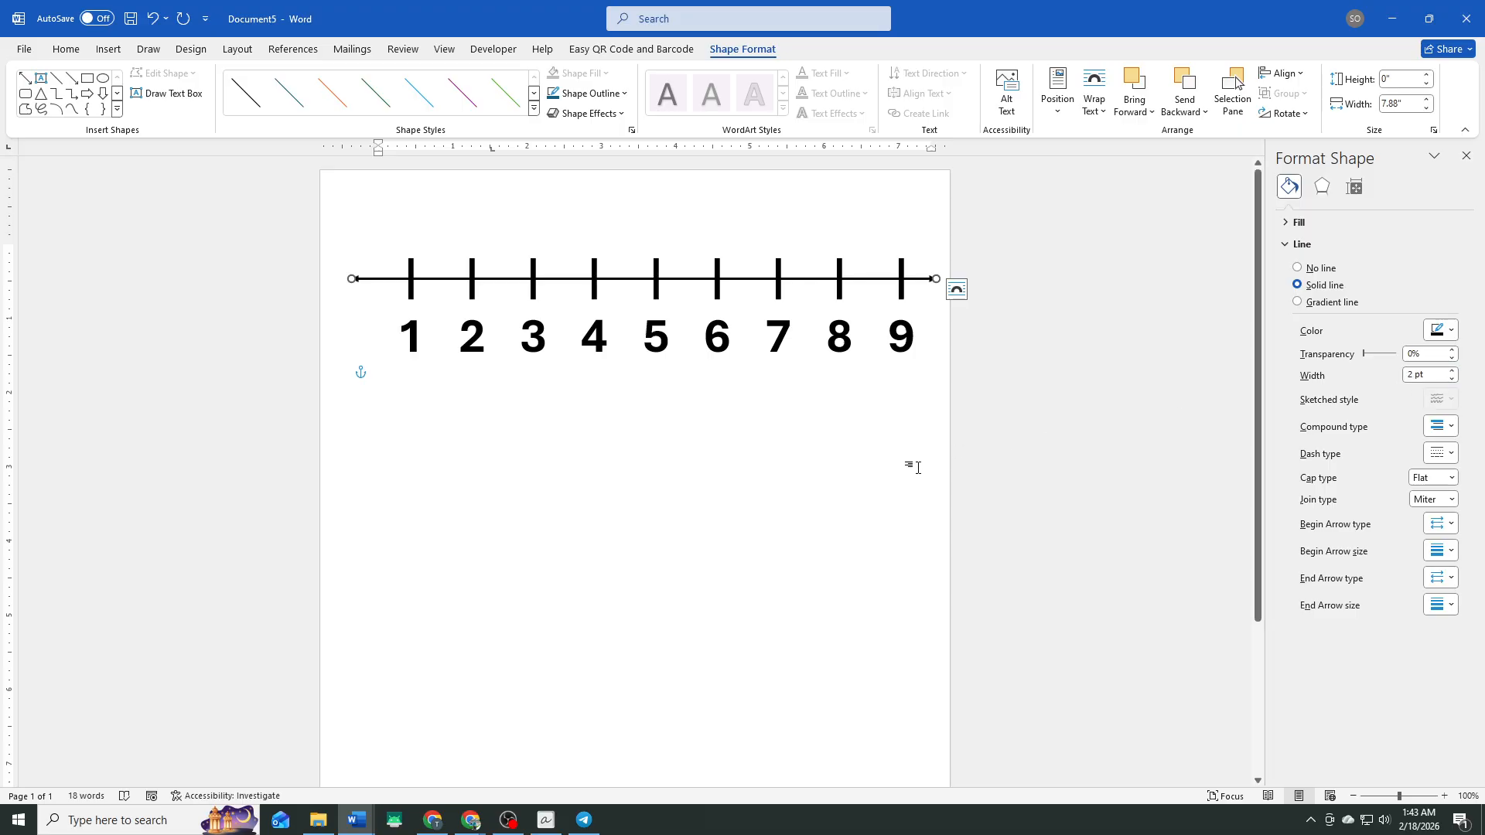
left_click(871, 438)
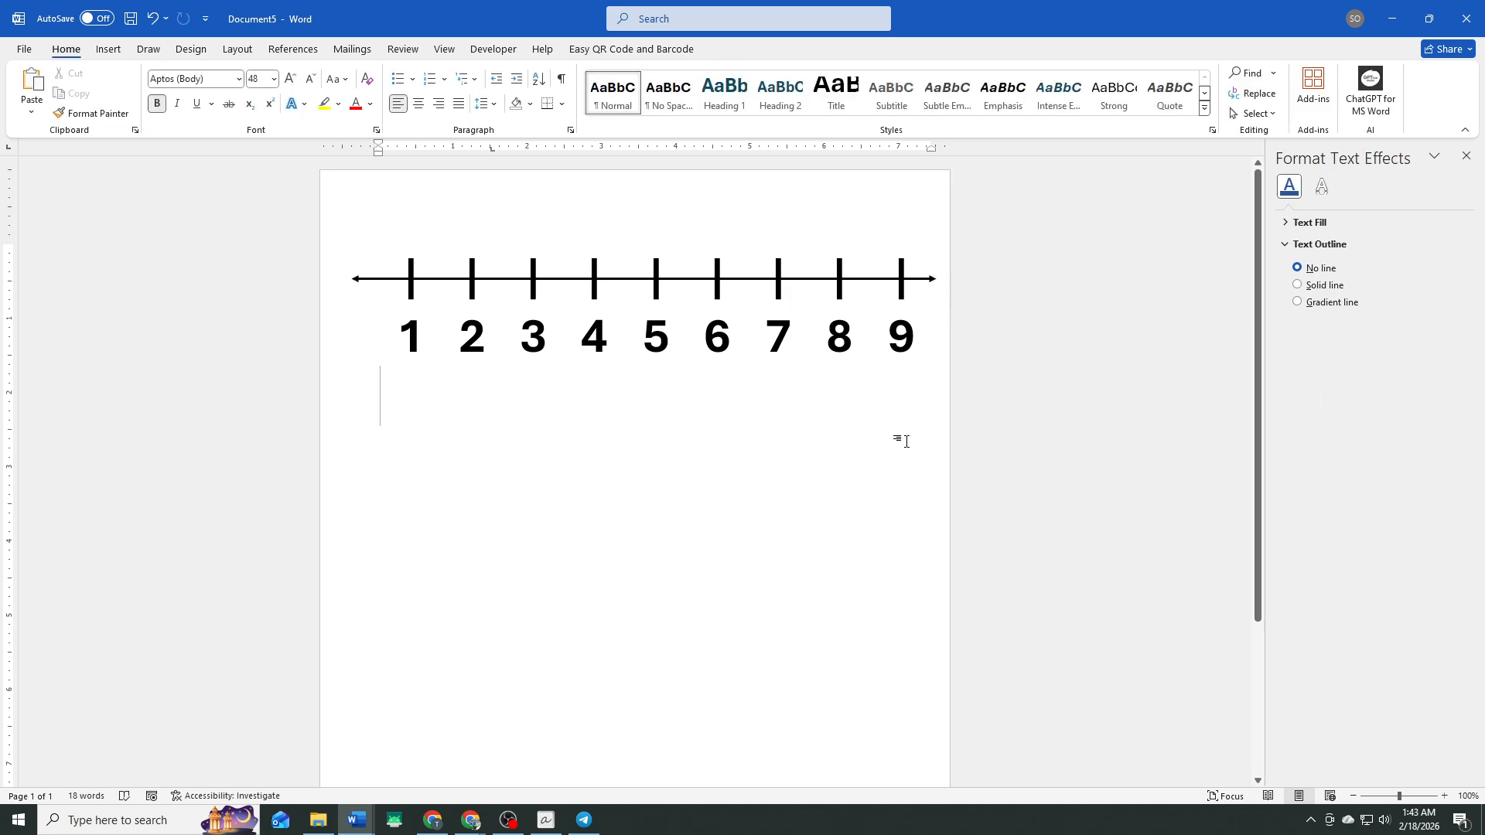